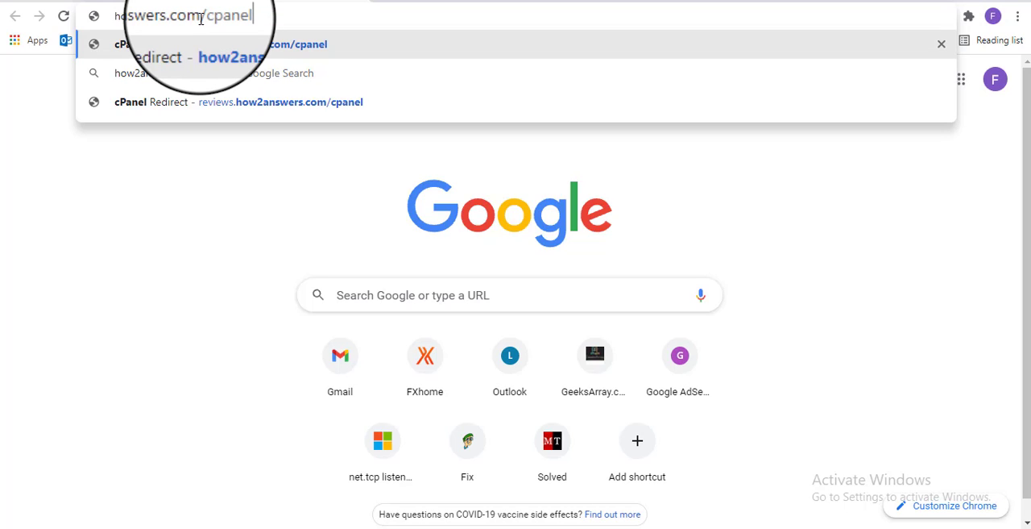
Open how2answers.com/cpanel and log in to the hosting account with the account username and password
key("Return")
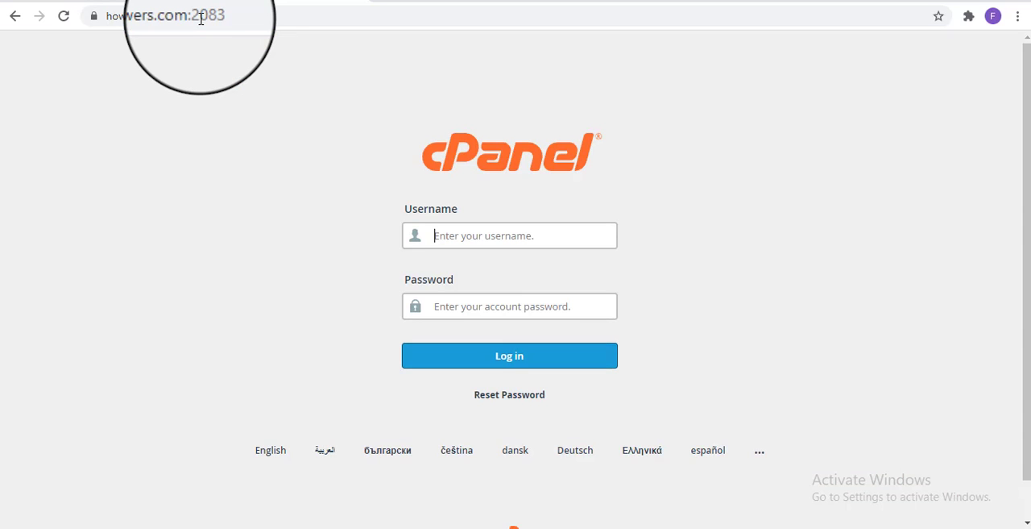
left_click(439, 236)
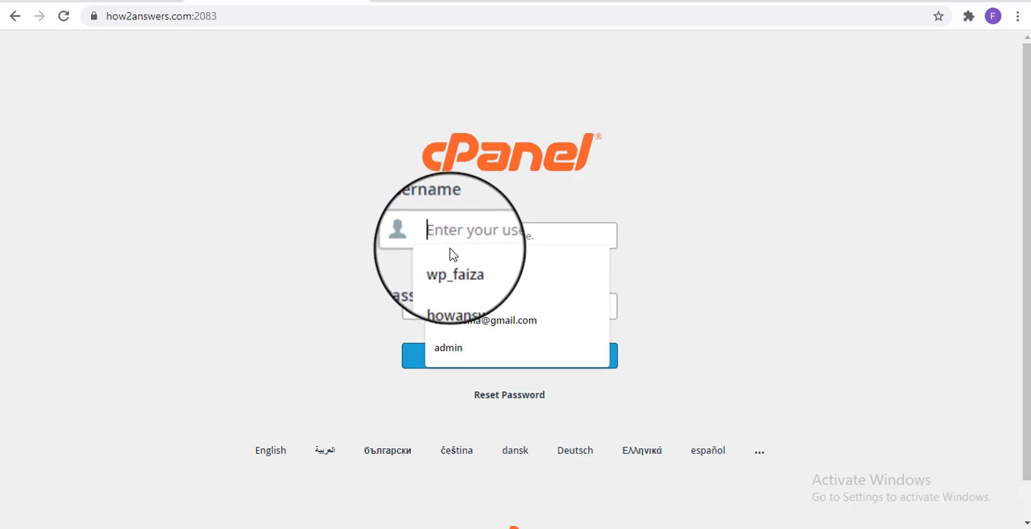
left_click(455, 274)
left_click(519, 305)
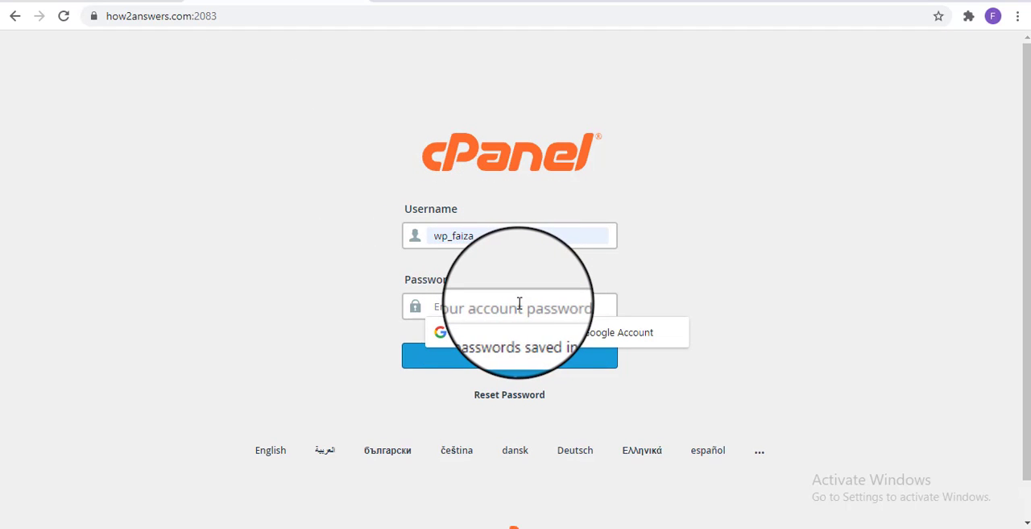
type("p")
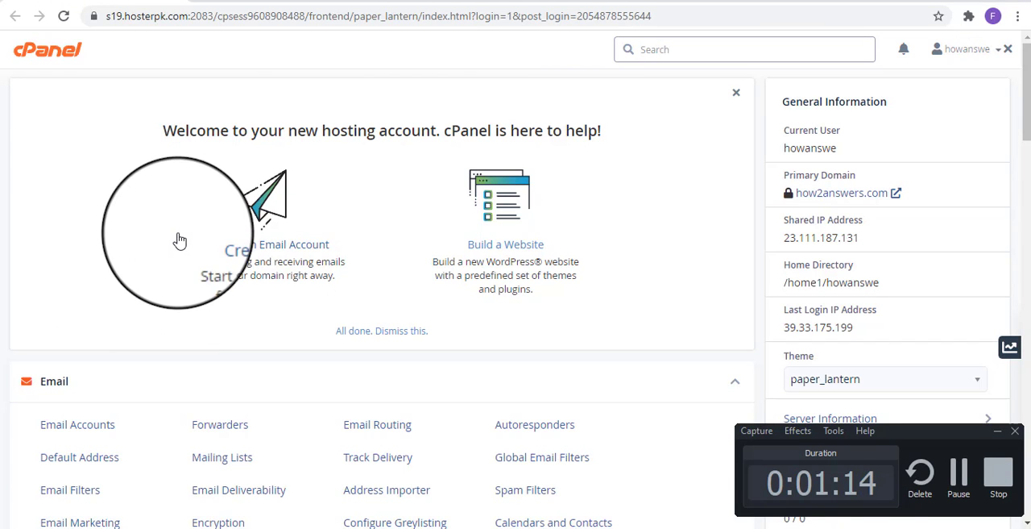
Create a subdomain named demo under the how2answers.com domain
scroll(177, 251, "down", 4)
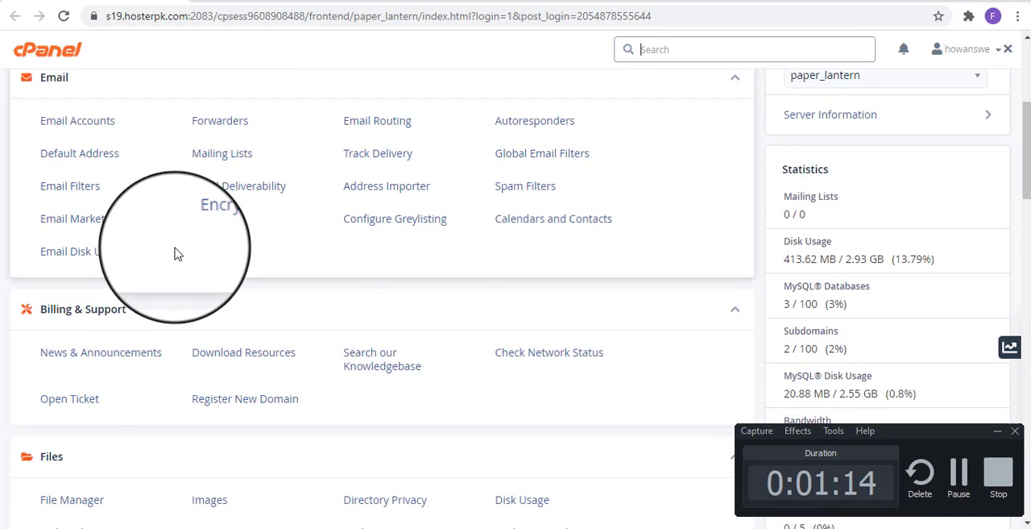
scroll(178, 277, "up", 3)
scroll(192, 284, "down", 5)
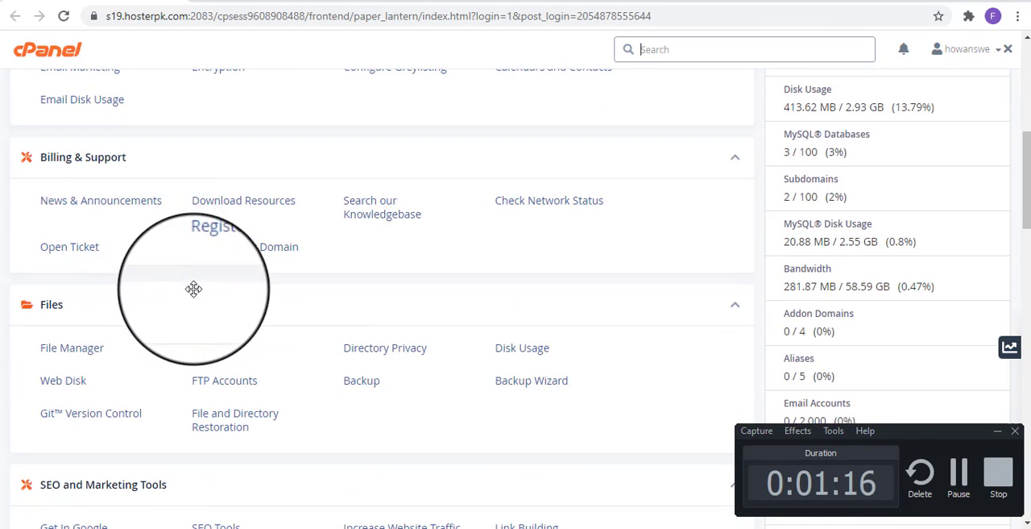
scroll(196, 291, "up", 3)
scroll(283, 431, "down", 4)
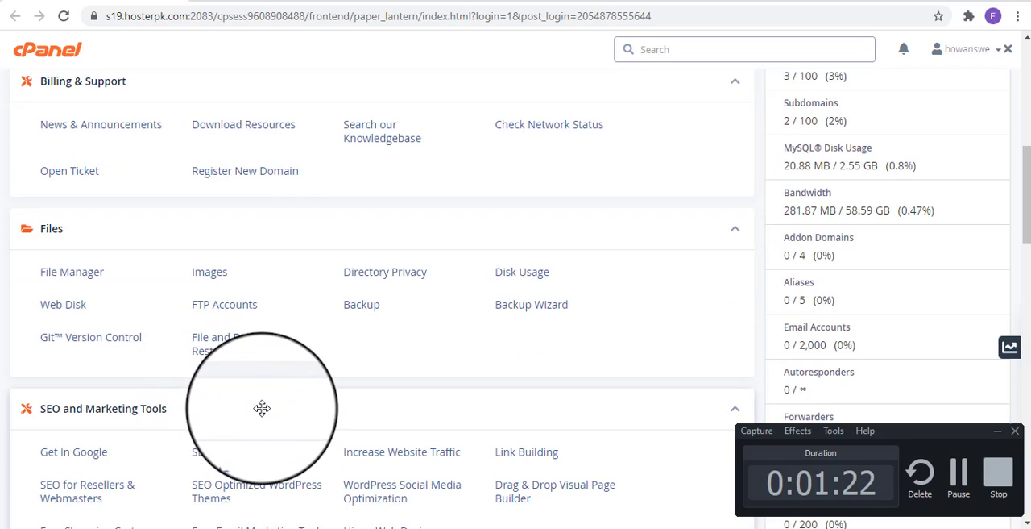
scroll(262, 418, "down", 3)
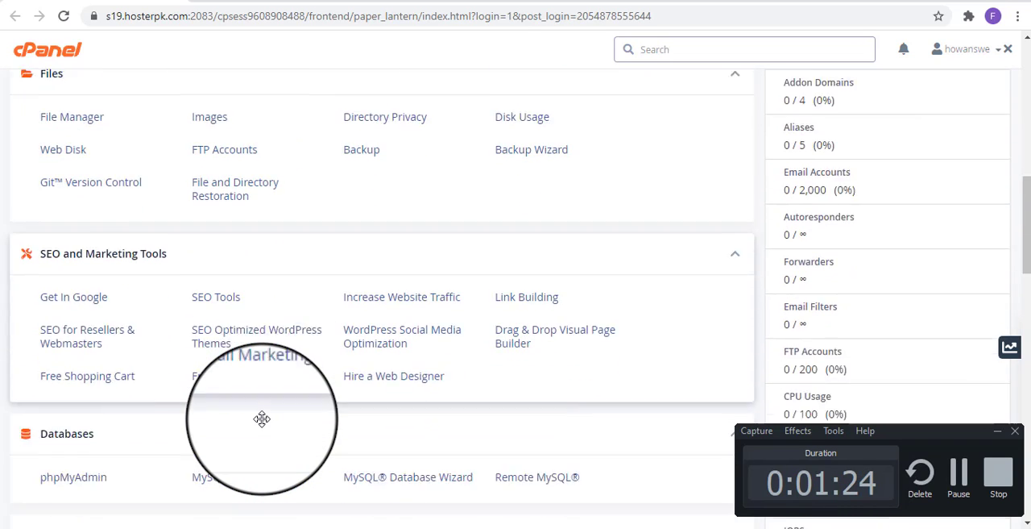
scroll(258, 433, "down", 2)
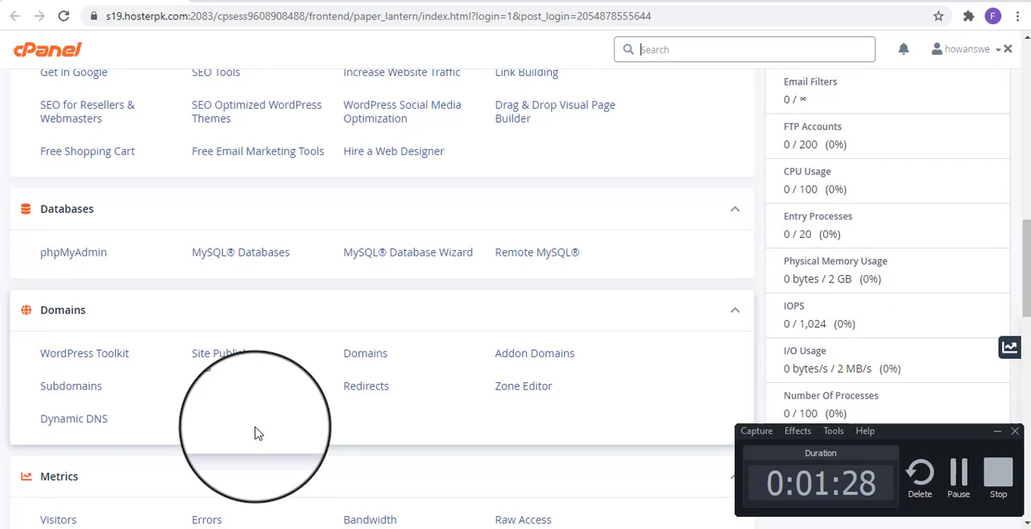
left_click(84, 392)
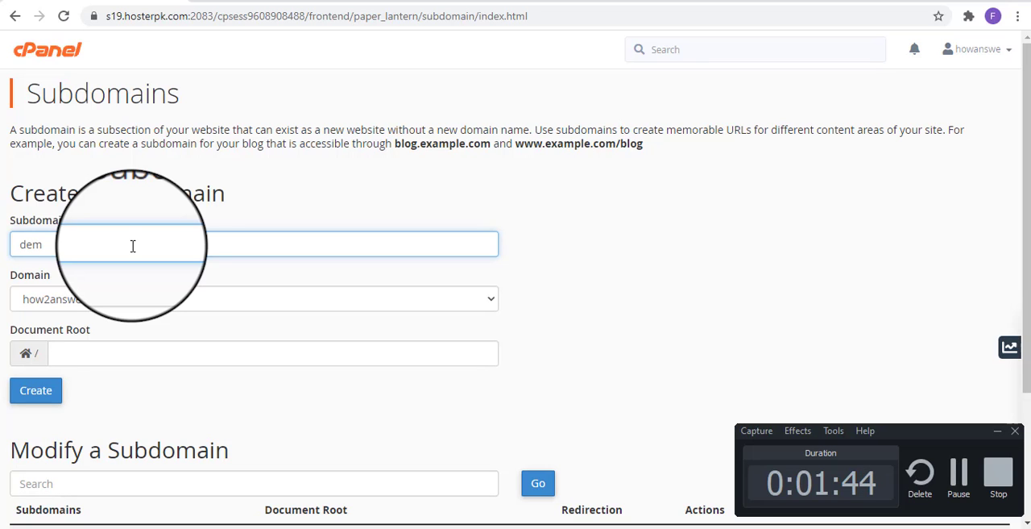
left_click(39, 392)
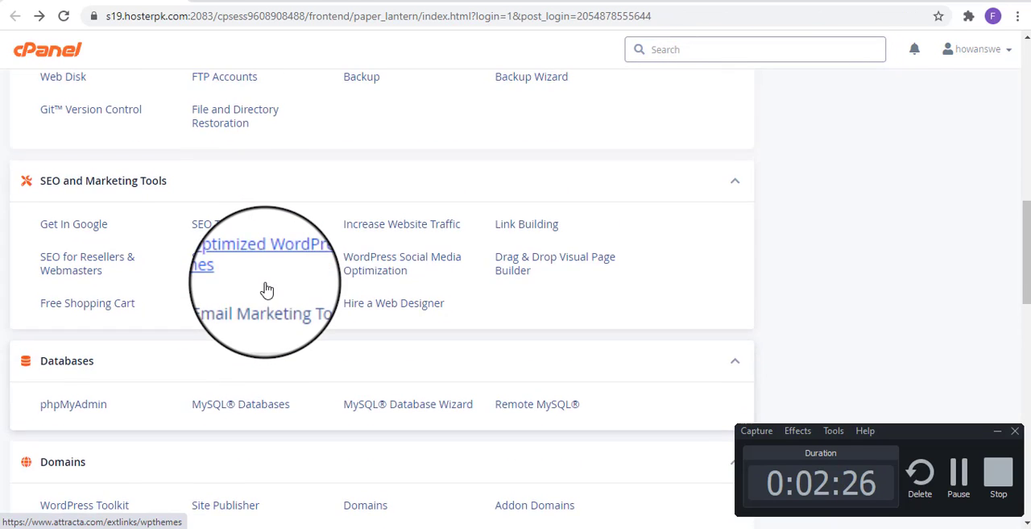
Find File Manager by searching for "file" and open the demo.how2answers.com folder in it
scroll(266, 290, "up", 1)
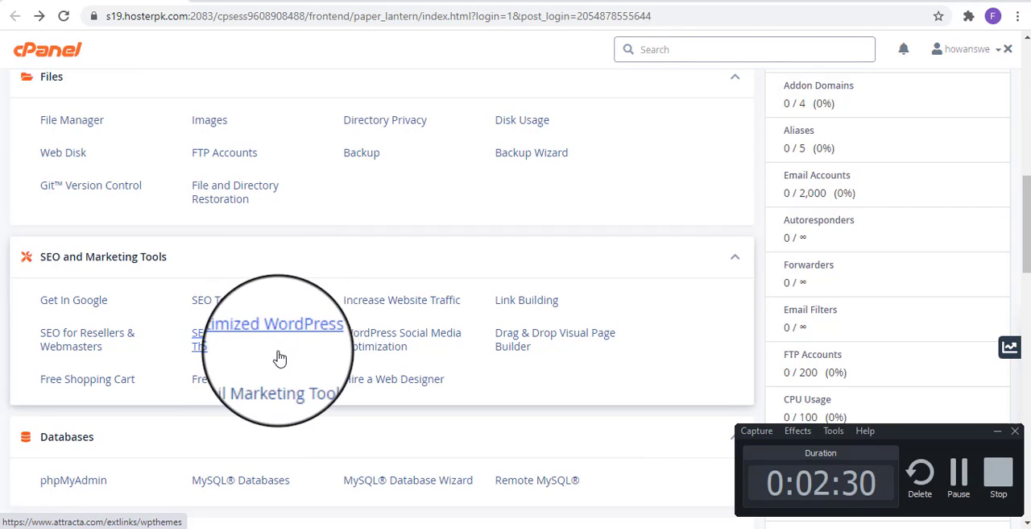
scroll(278, 358, "down", 2)
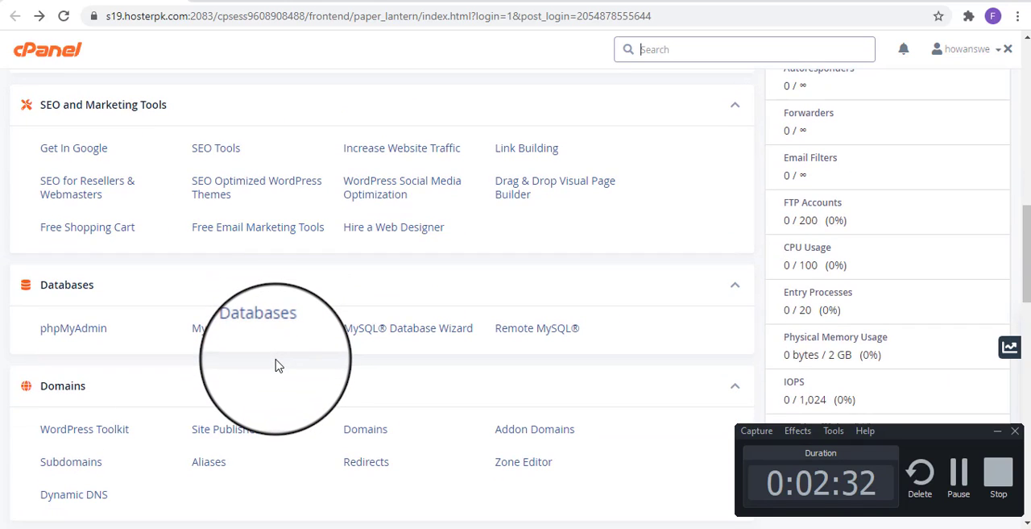
scroll(276, 364, "down", 2)
scroll(275, 364, "down", 2)
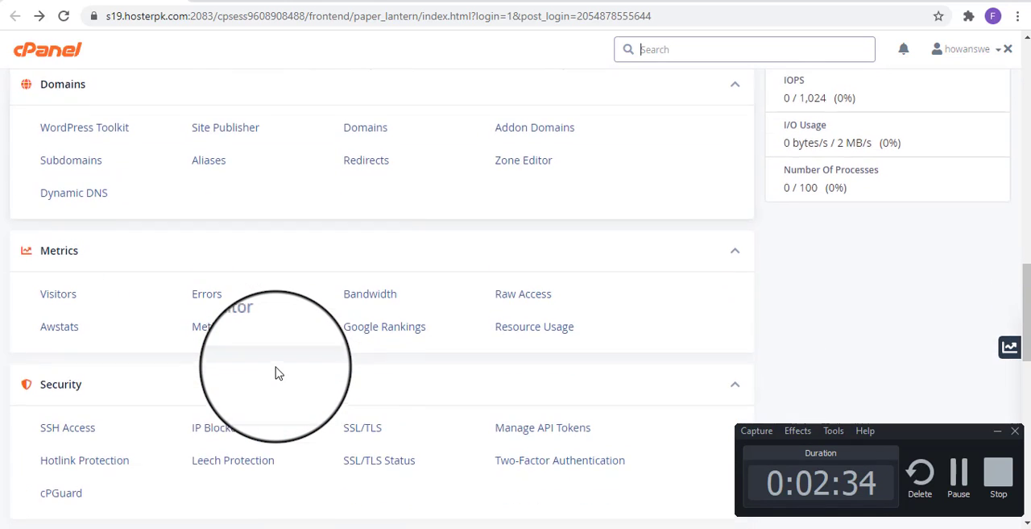
scroll(276, 367, "up", 3)
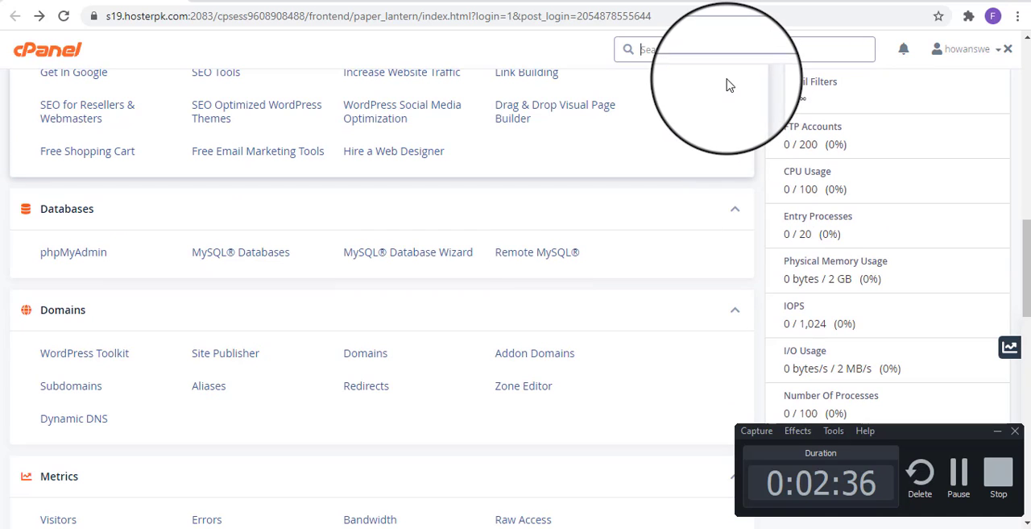
type("file")
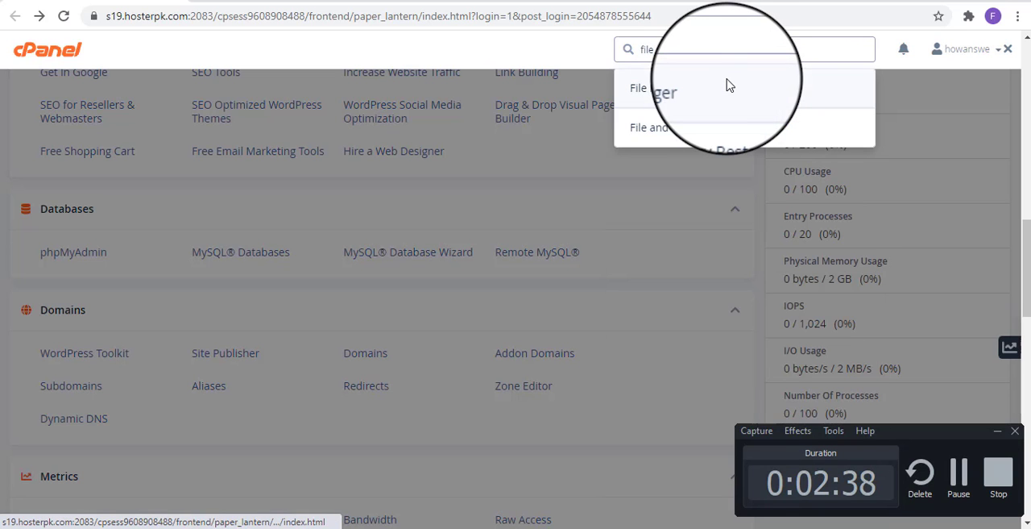
left_click(714, 88)
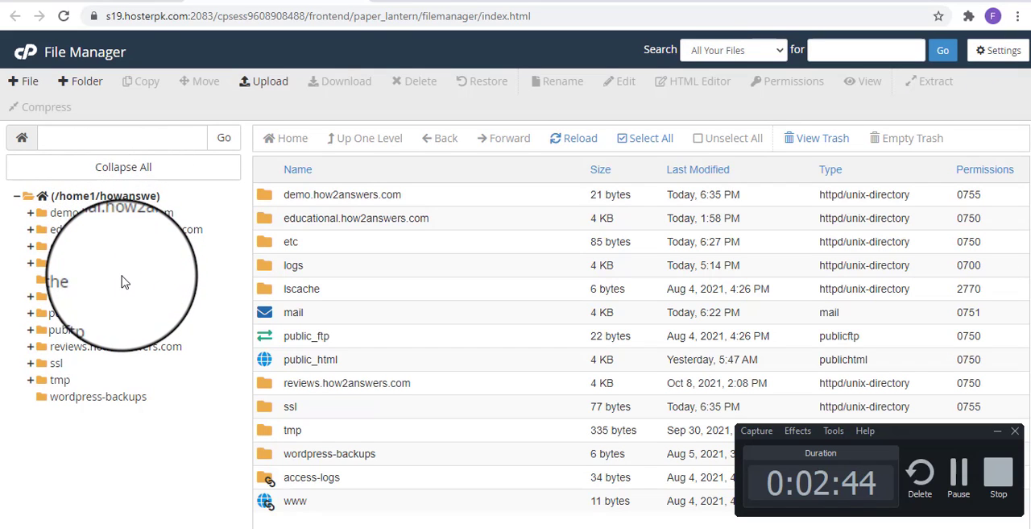
left_click(97, 214)
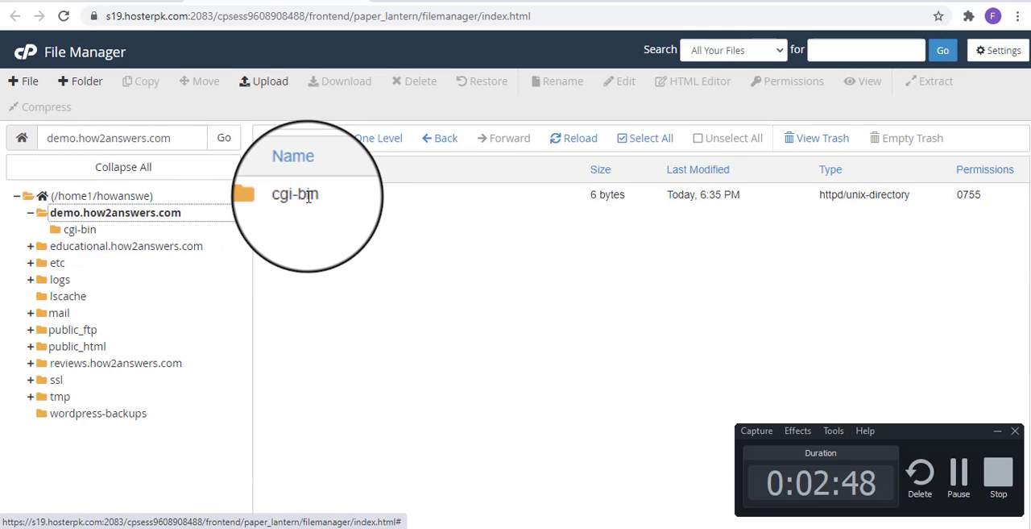
Search the web for "wordpress download" in a new browser tab
left_click(368, 0)
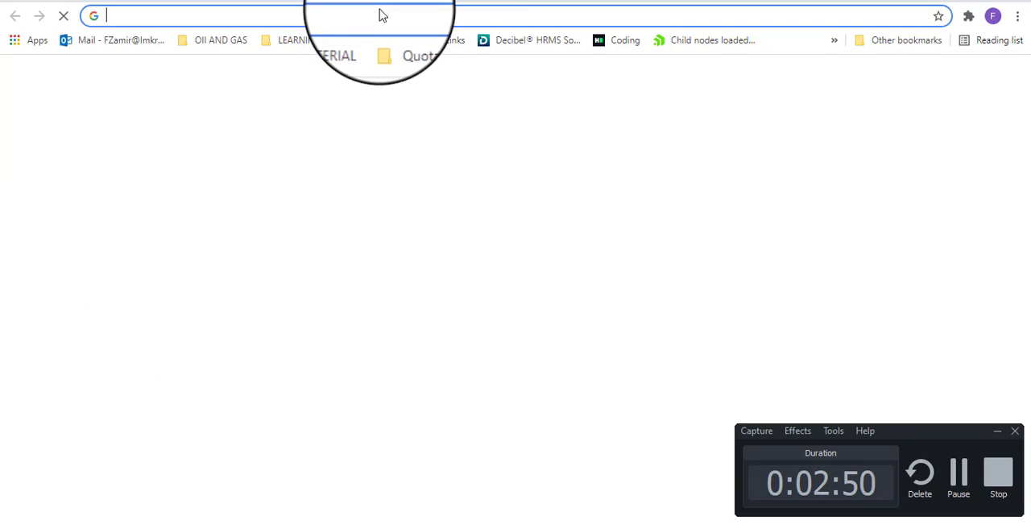
left_click(380, 14)
type("word")
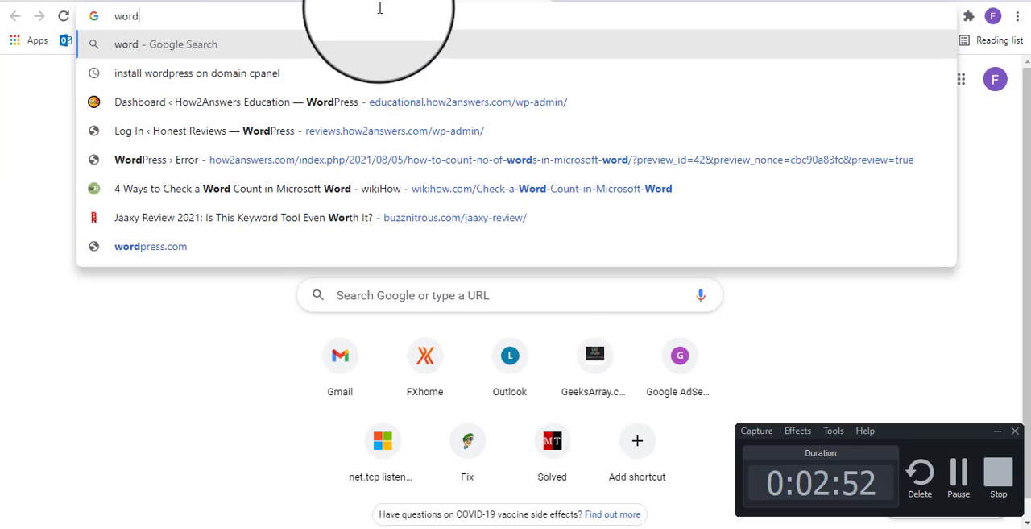
type("press")
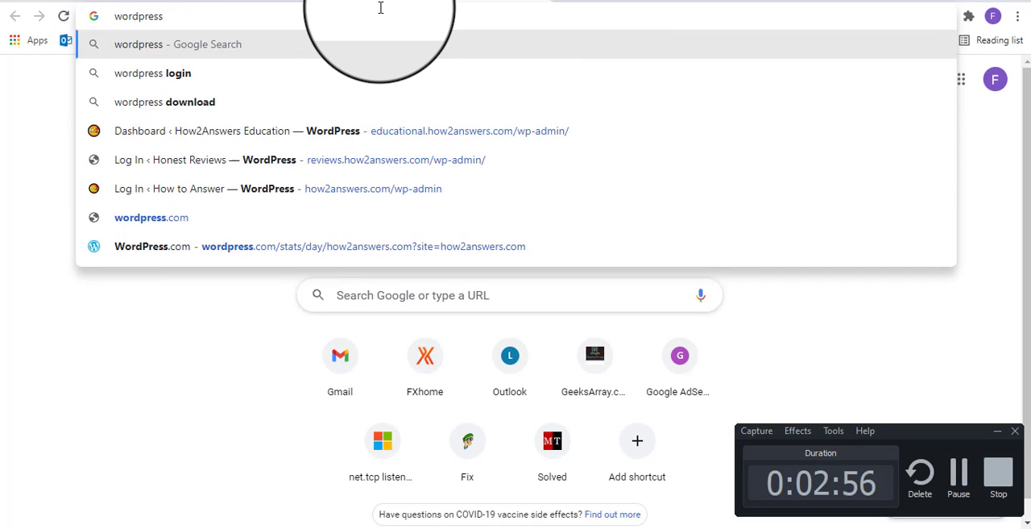
key("Down")
key("Down")
key("Return")
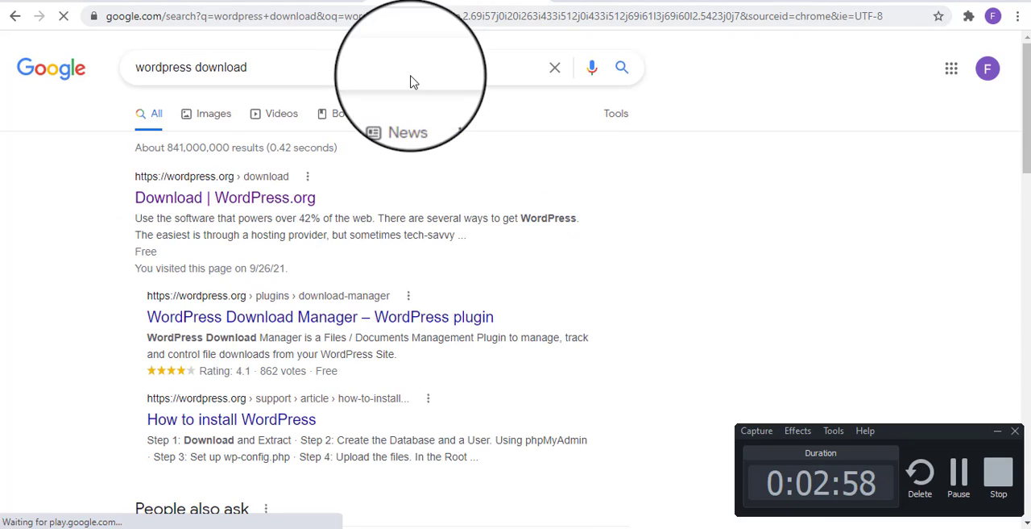
Open the WordPress.org Download search result in its own browser tab and switch to it
right_click(252, 203)
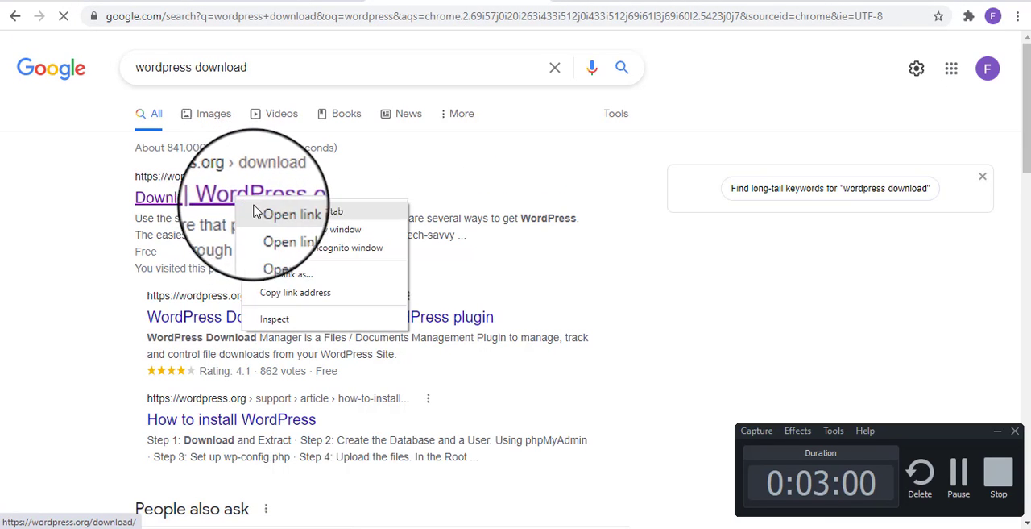
left_click(259, 210)
left_click(633, 1)
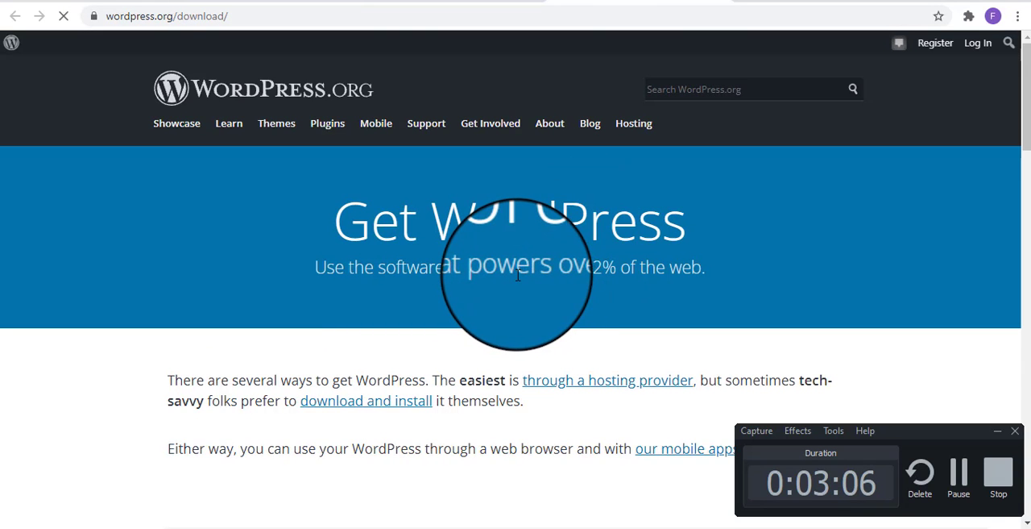
Start downloading the WordPress 5.8.1 zip file and dismiss the thank-you message
scroll(519, 276, "down", 4)
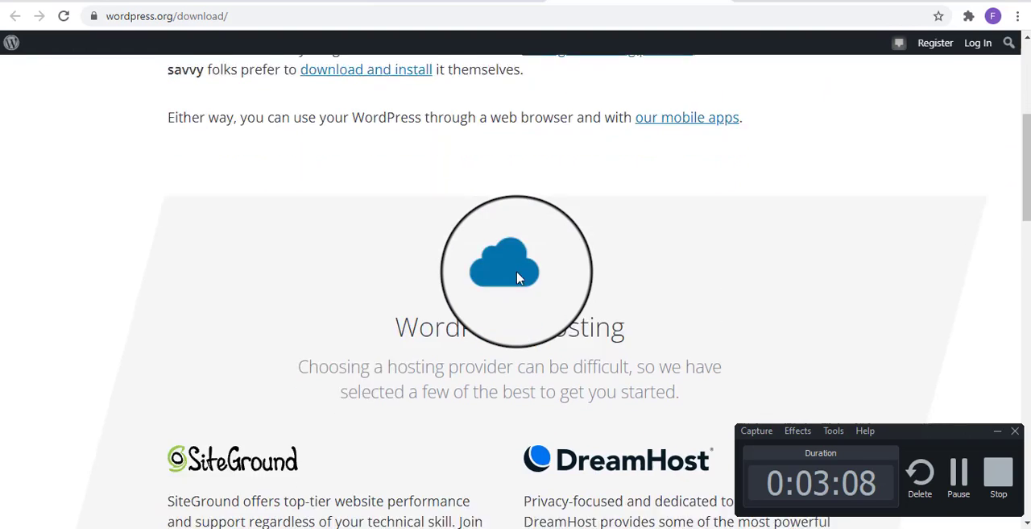
scroll(519, 276, "down", 2)
scroll(518, 276, "up", 3)
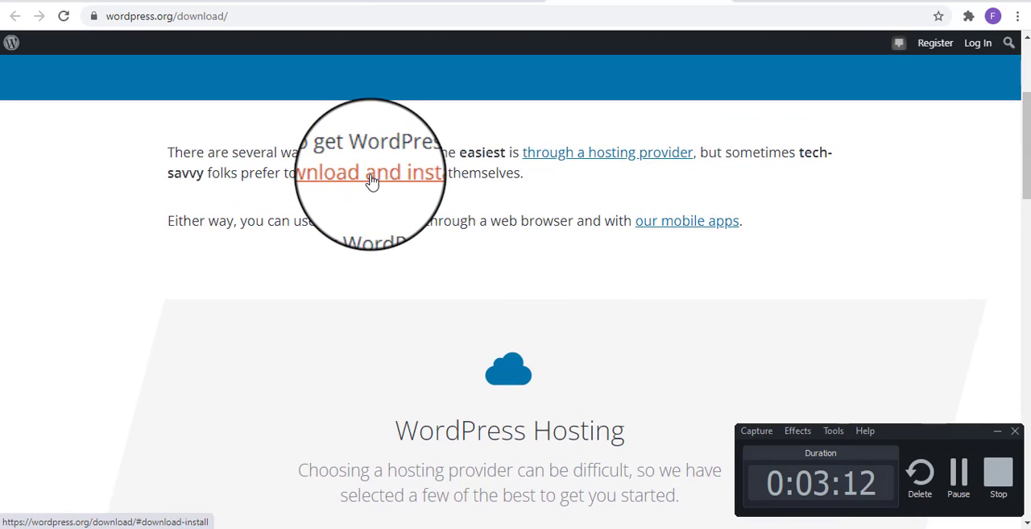
scroll(369, 205, "down", 9)
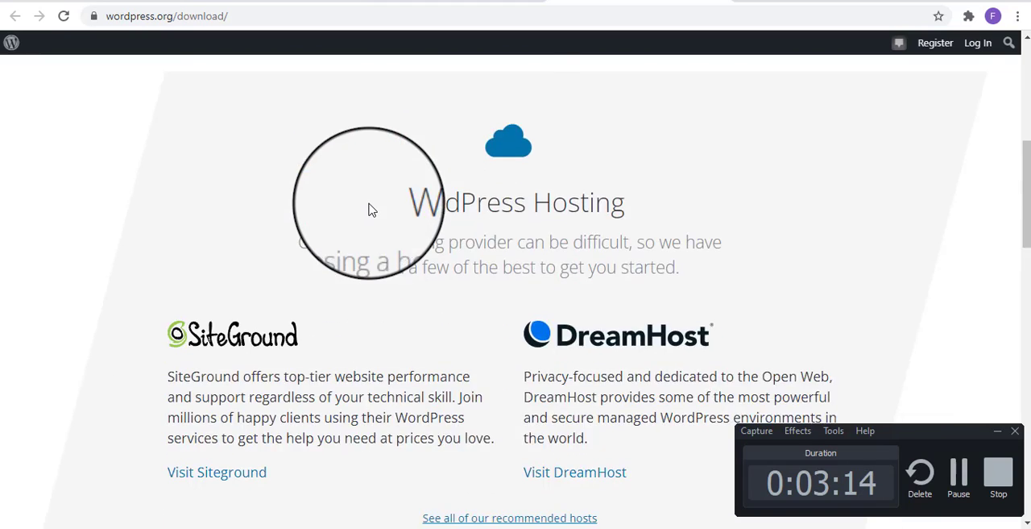
left_click(486, 233)
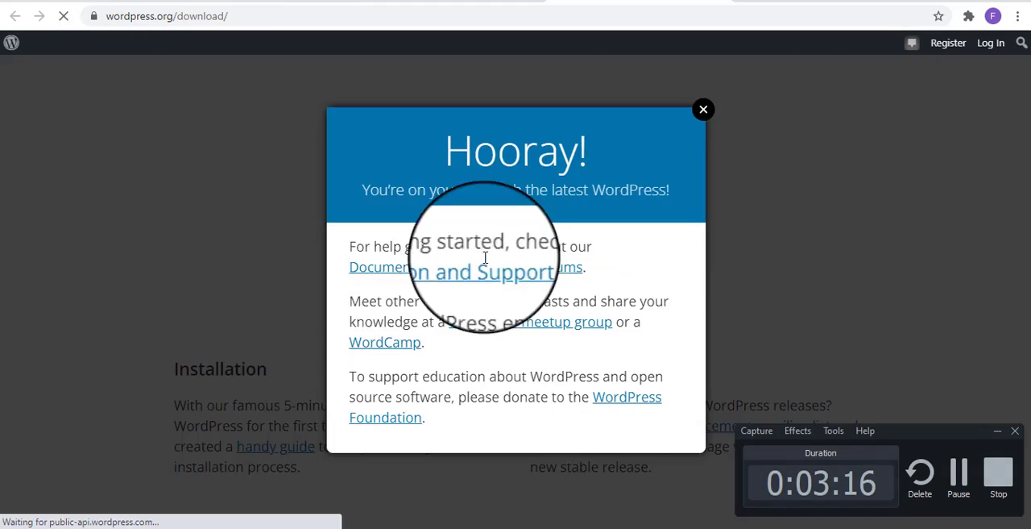
left_click(705, 96)
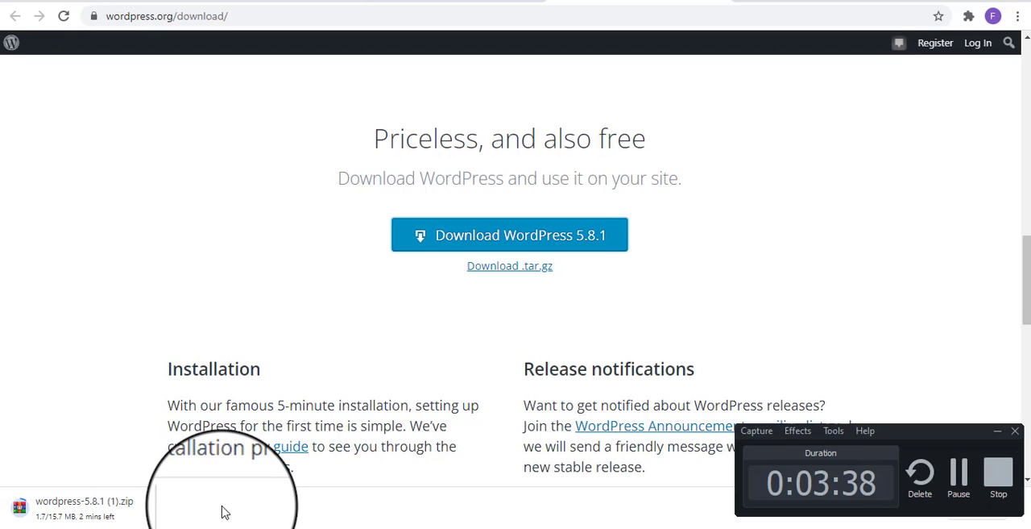
Show the download in its folder and select the existing wordpress-5.8.1 archive in Downloads
right_click(108, 511)
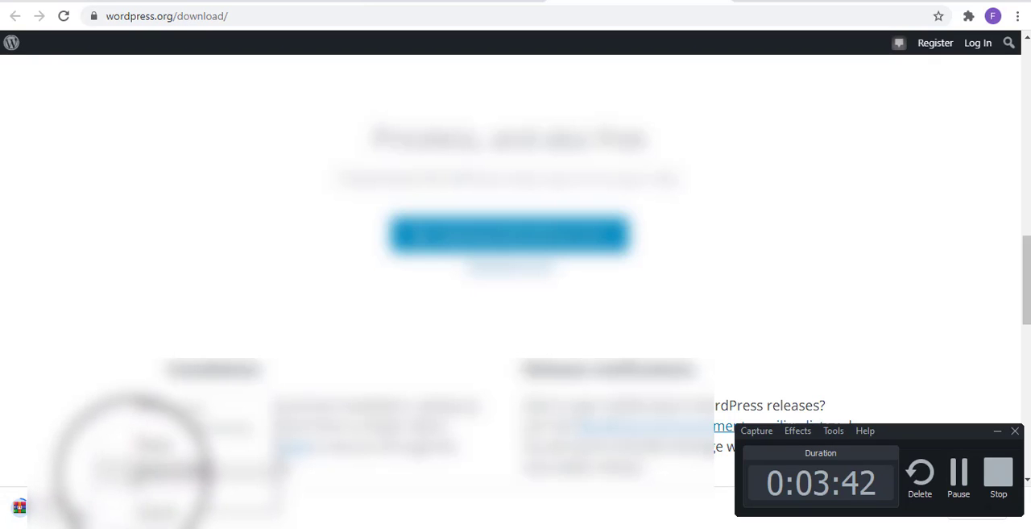
left_click(120, 443)
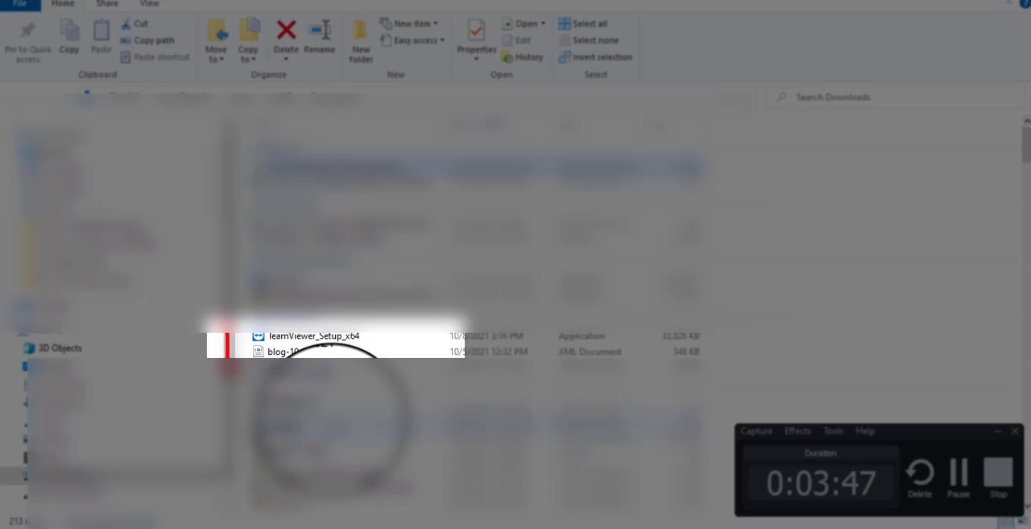
scroll(339, 379, "down", 2)
left_click(322, 347)
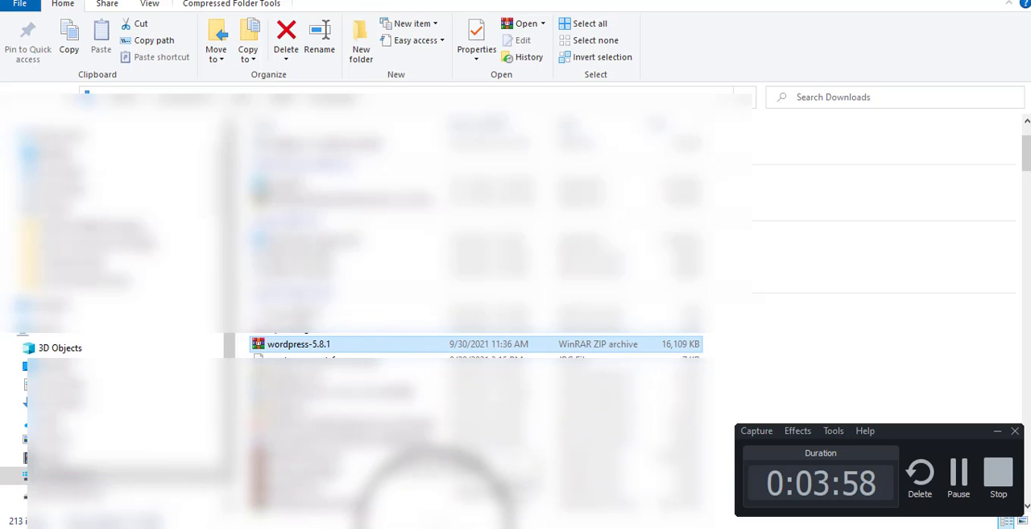
Switch back to cPanel File Manager and upload the wordpress-5.8.1 archive from Downloads to the demo.how2answers.com folder
left_click(463, 527)
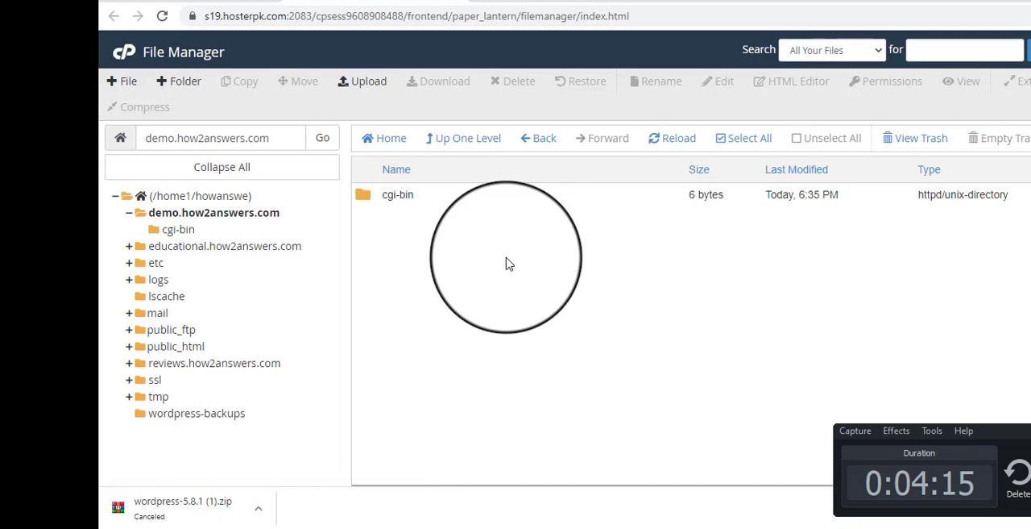
left_click(372, 83)
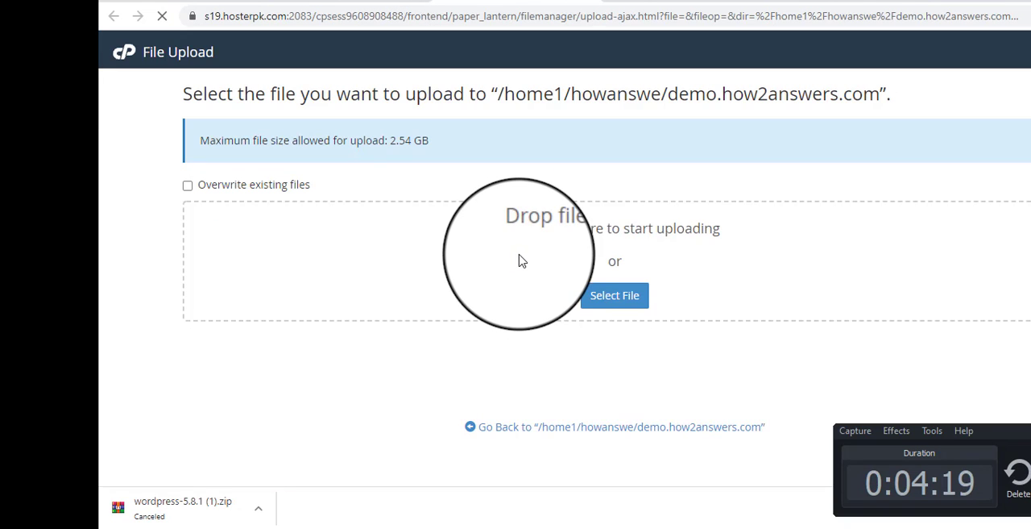
left_click(614, 295)
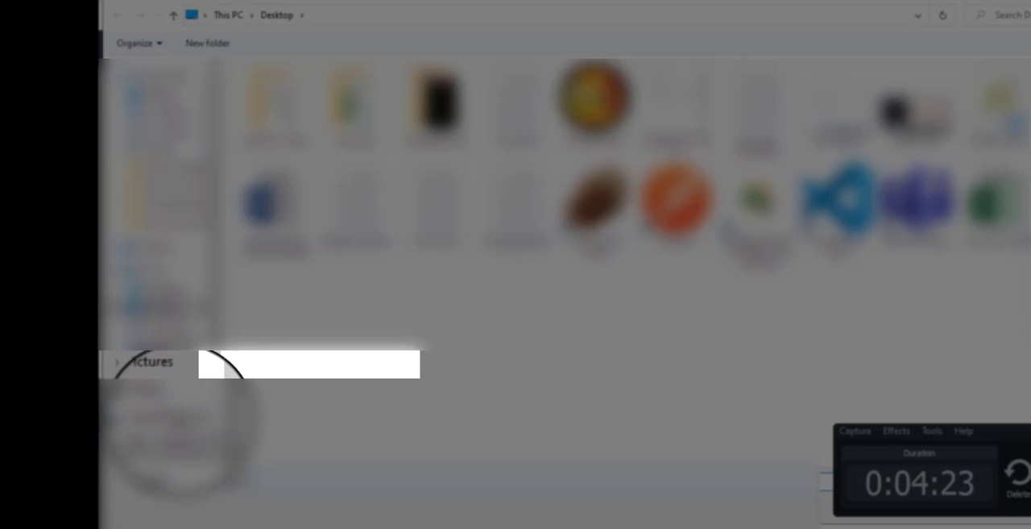
left_click(184, 348)
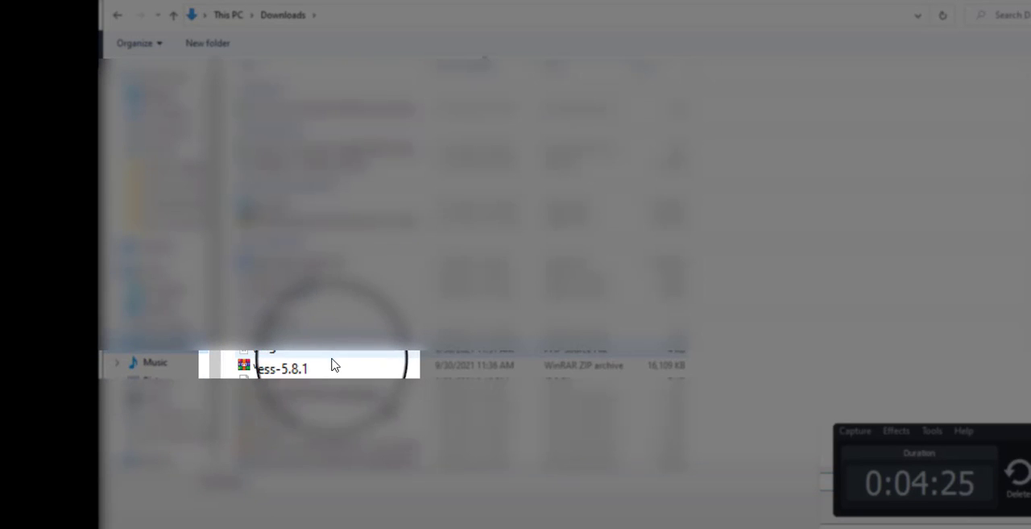
left_click(331, 364)
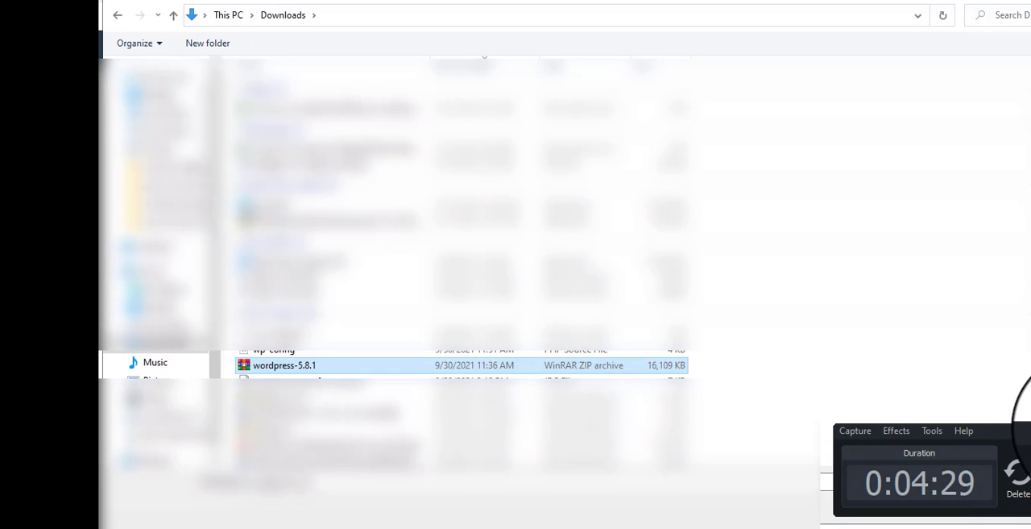
left_click(1030, 427)
left_click(1010, 505)
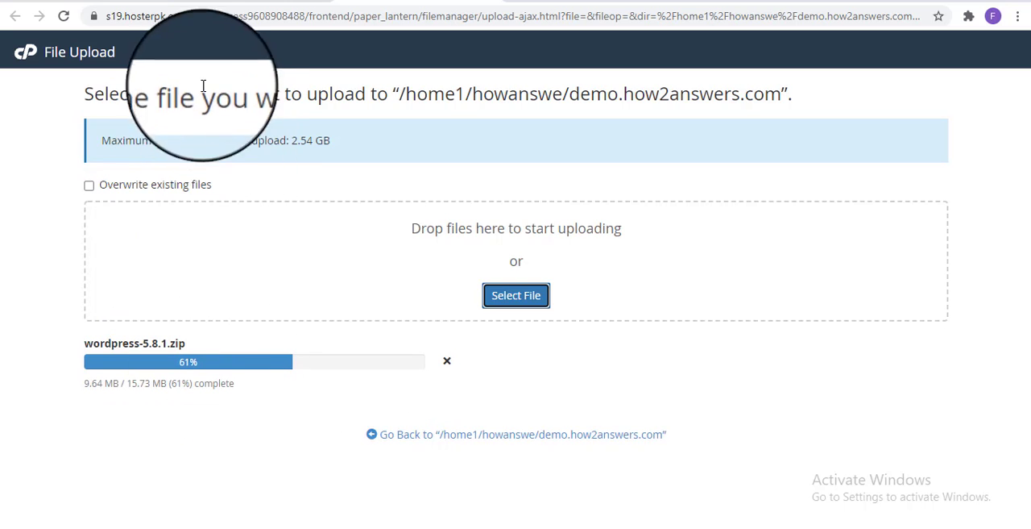
Return to the cPanel home page while the upload runs and open the MySQL Databases tool
left_click(239, 2)
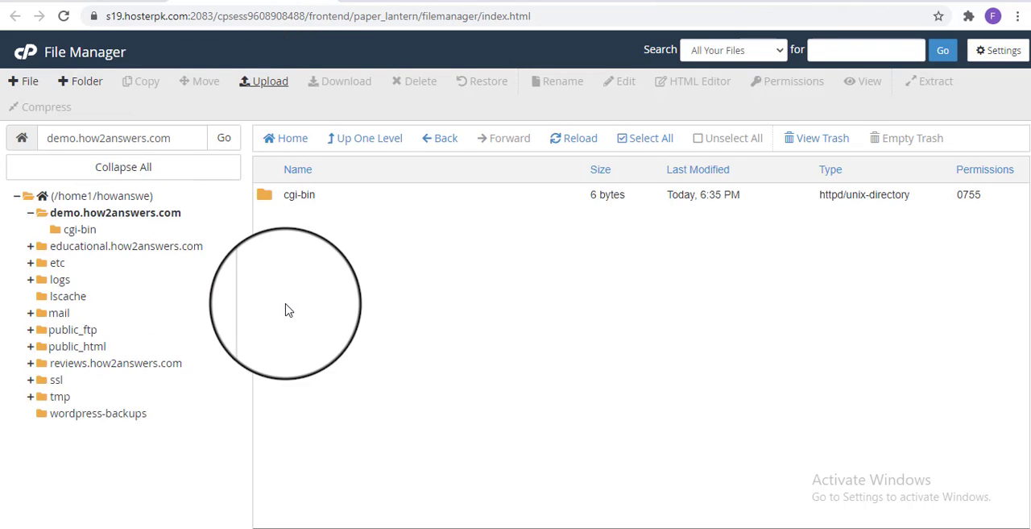
left_click(88, 7)
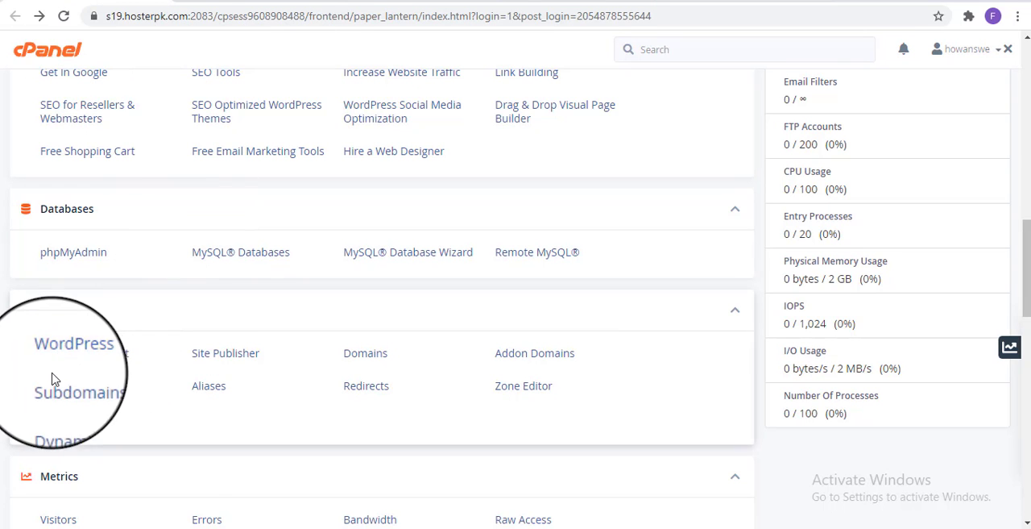
scroll(191, 425, "down", 6)
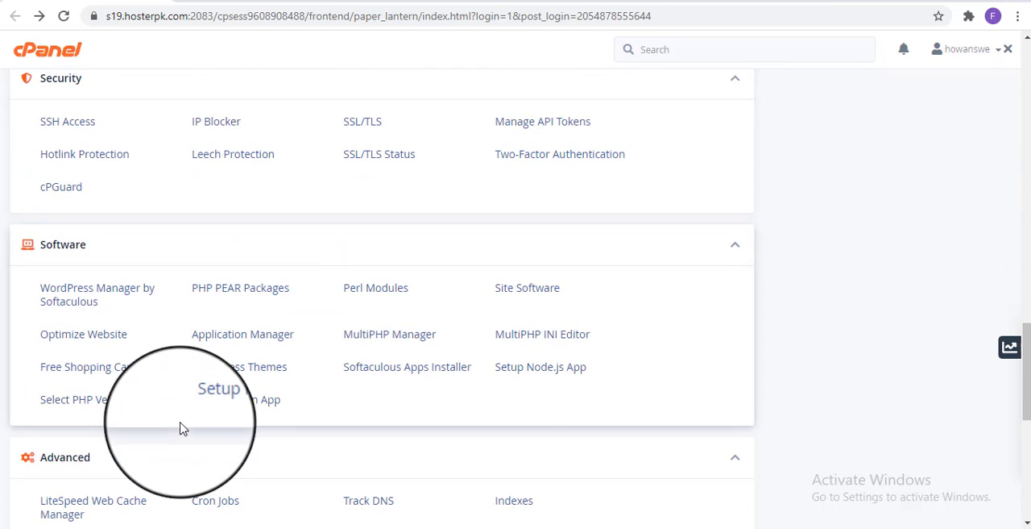
scroll(181, 427, "down", 5)
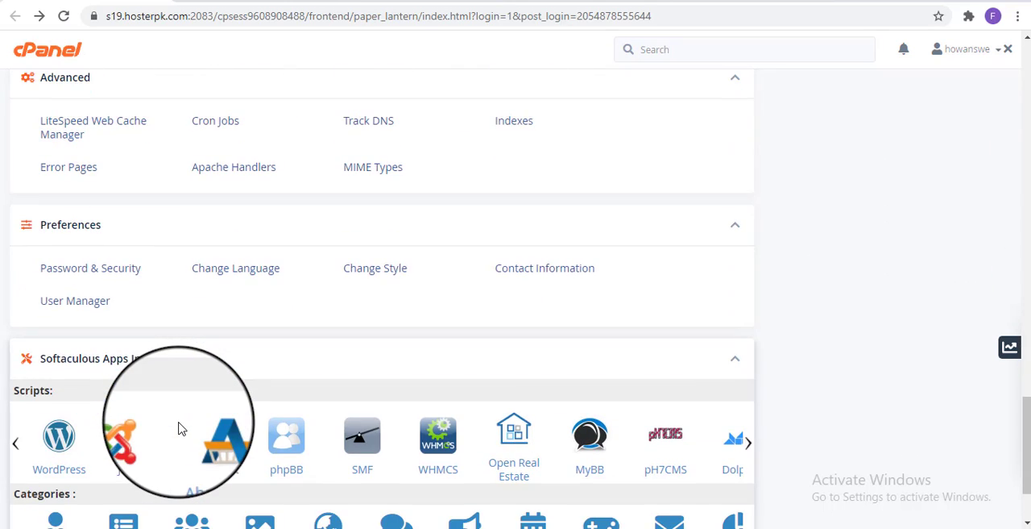
scroll(181, 428, "up", 6)
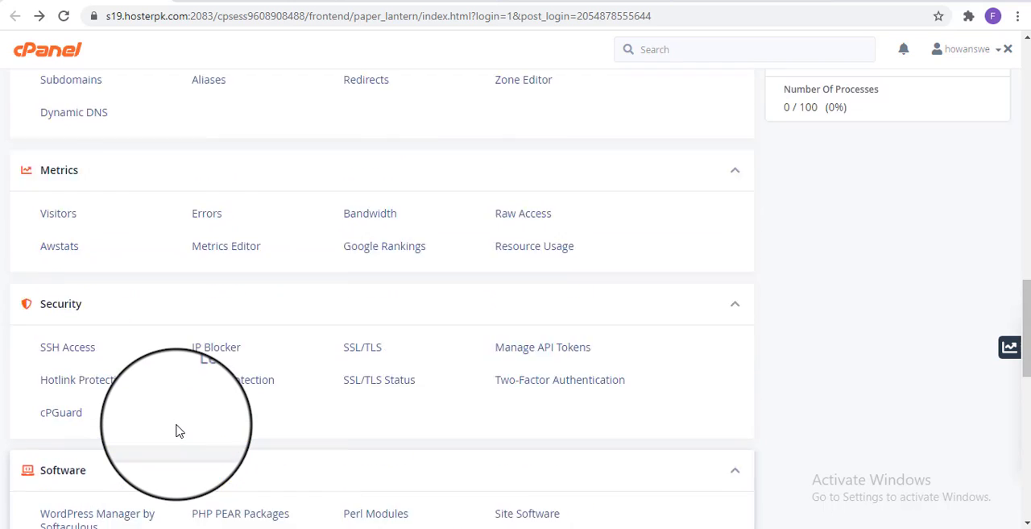
scroll(177, 428, "up", 3)
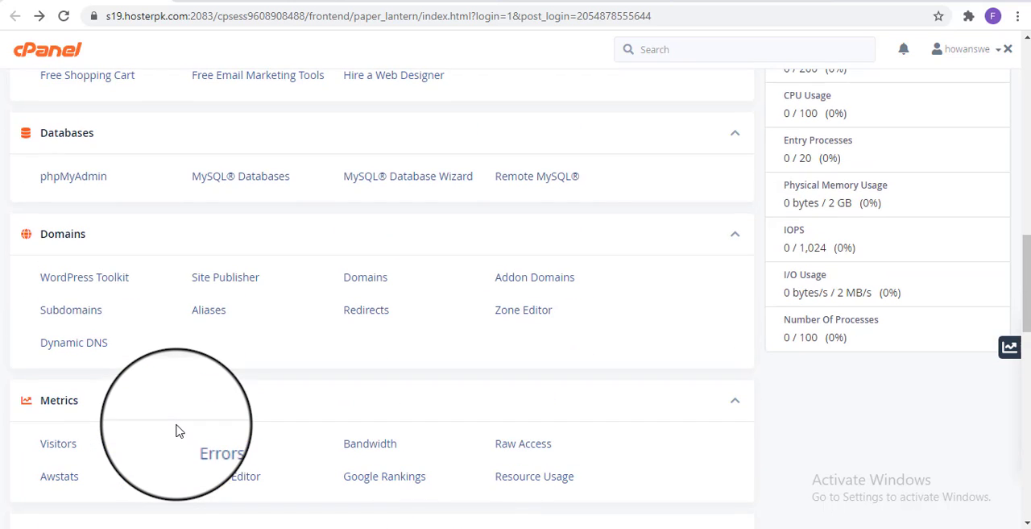
left_click(206, 182)
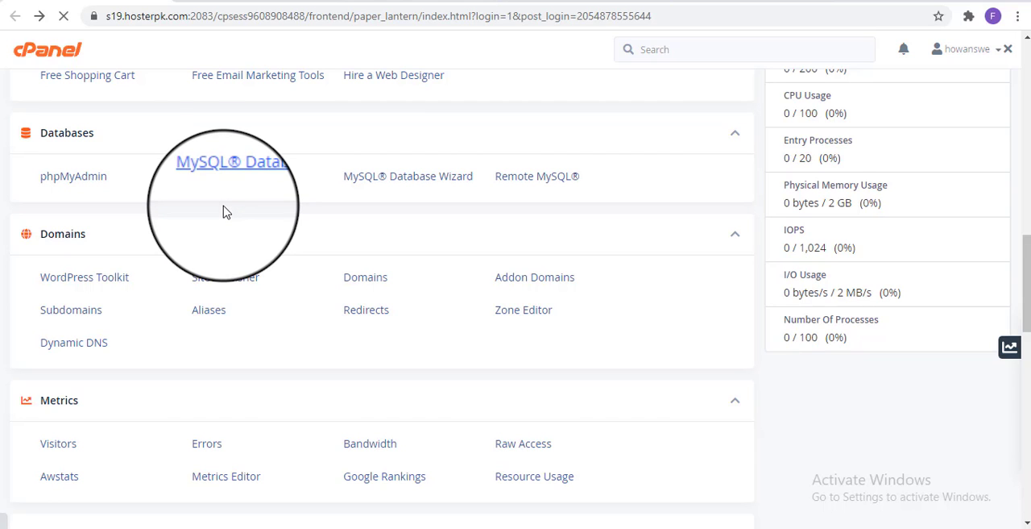
Create a new MySQL database with the name suffix demo and return to the MySQL Databases page
left_click(191, 262)
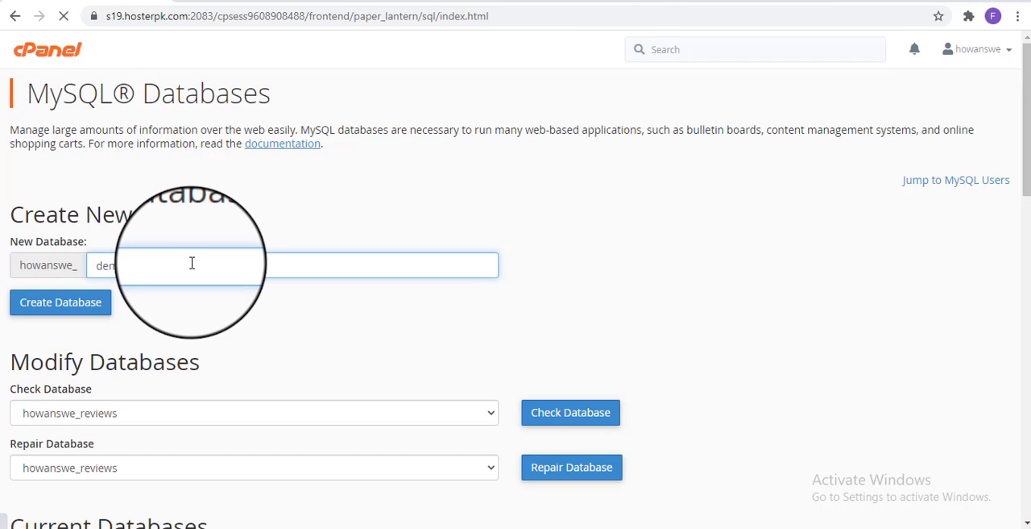
type("demo")
scroll(274, 315, "down", 2)
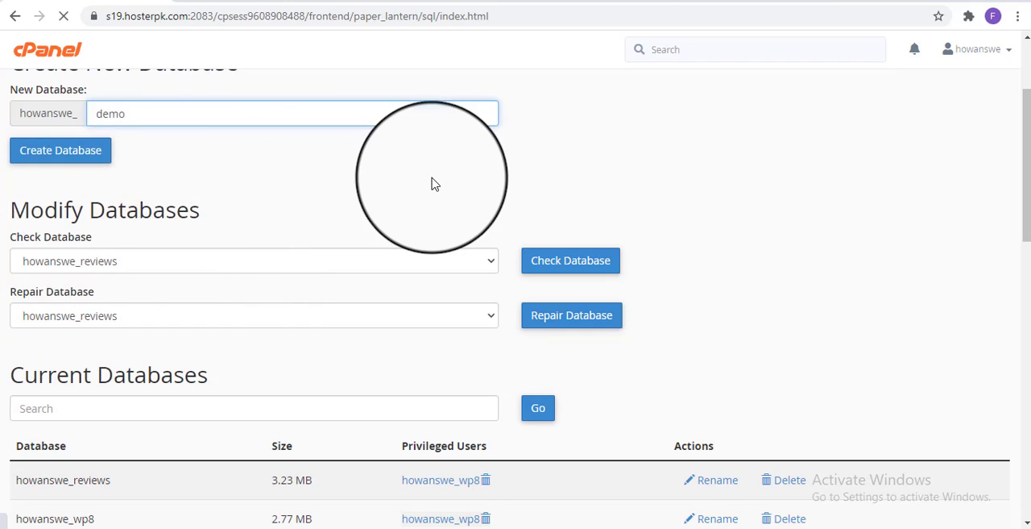
scroll(379, 214, "up", 2)
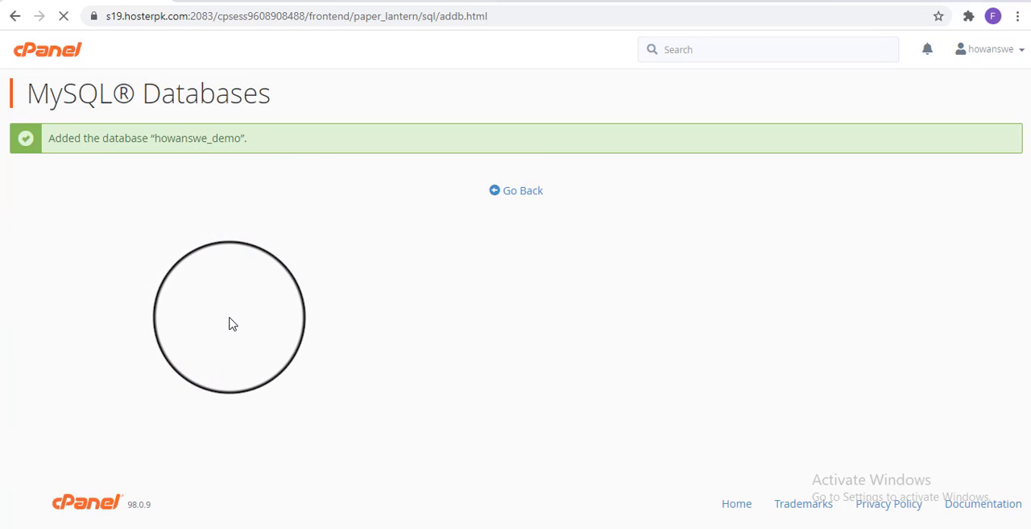
left_click(517, 194)
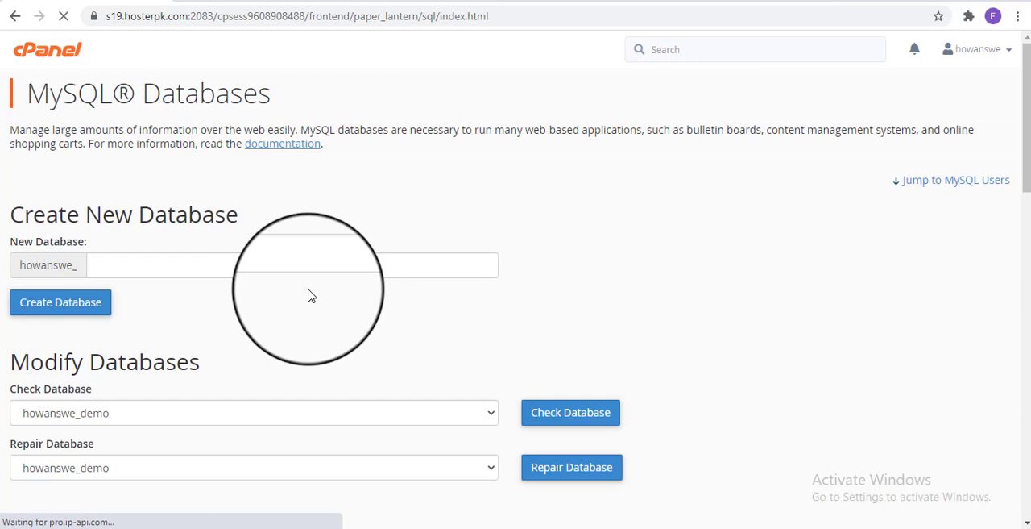
Enter demouser as the username suffix for a new MySQL user
scroll(306, 295, "down", 7)
scroll(306, 297, "down", 2)
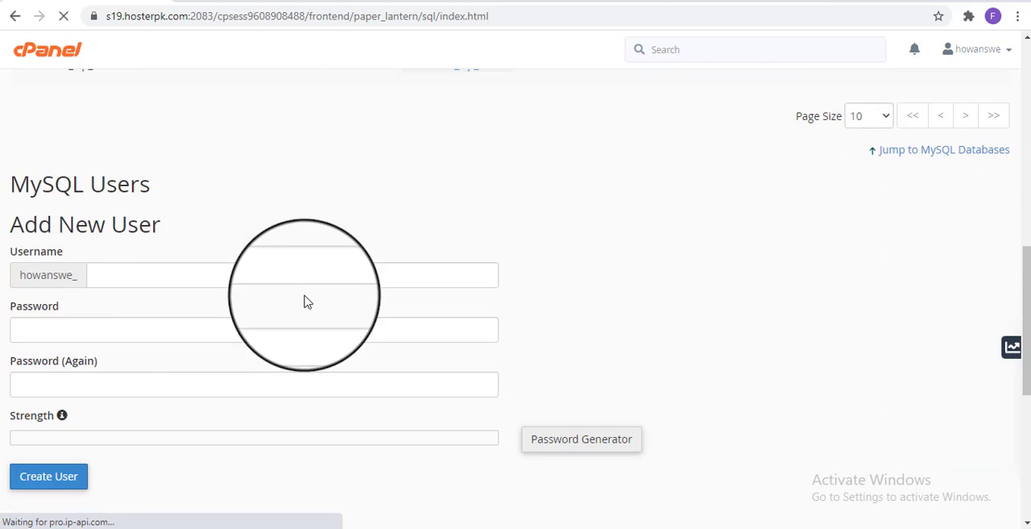
left_click(196, 278)
type("demo")
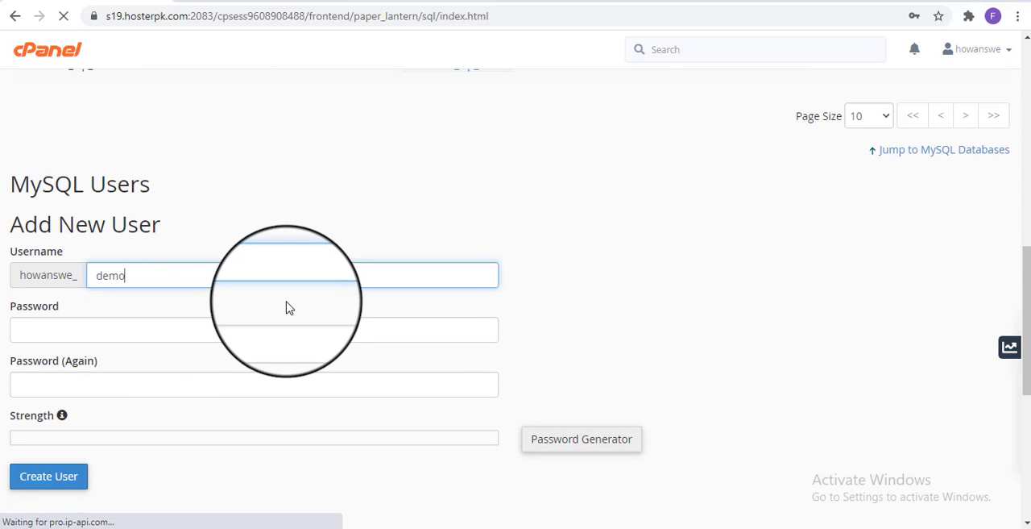
type("user")
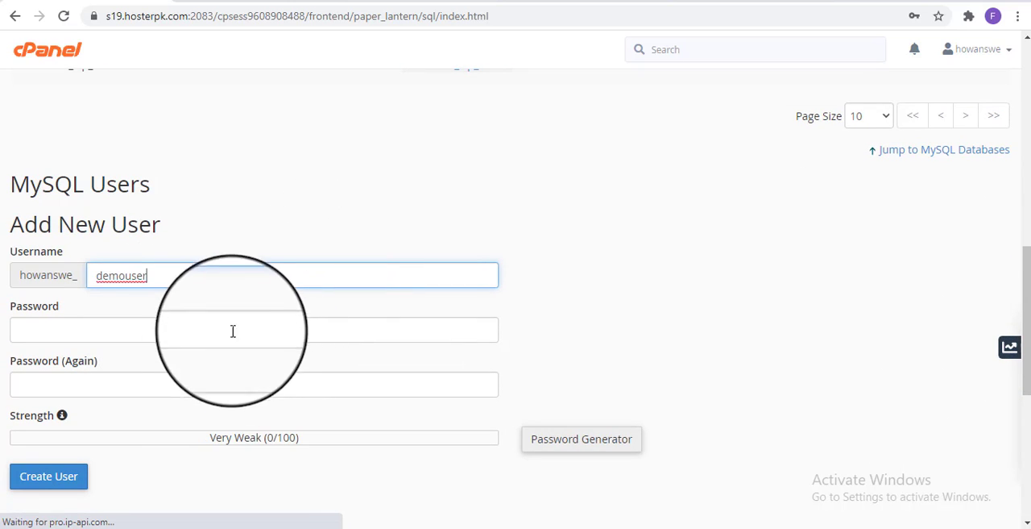
Enter a strong password for the new MySQL user, replacing the weak first attempt
left_click(234, 329)
type("p••")
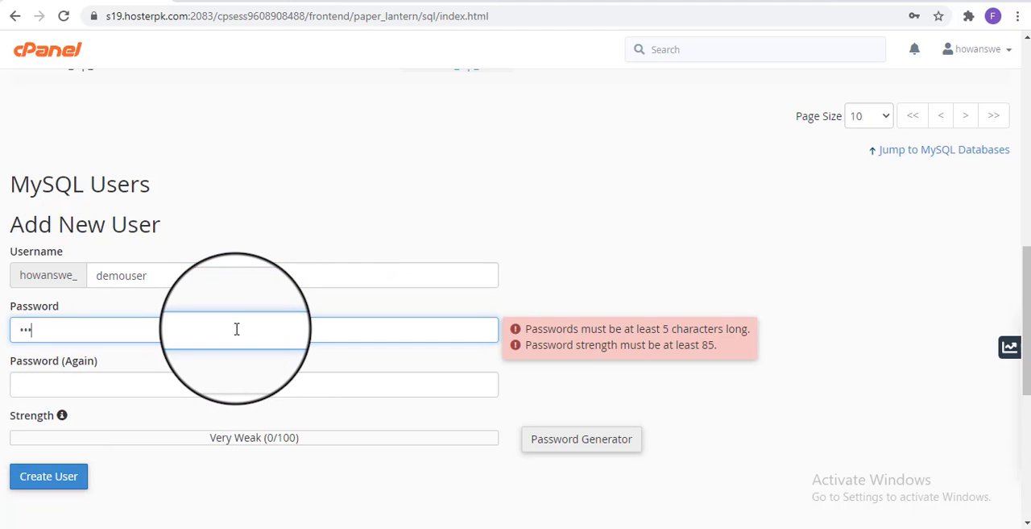
type("•••")
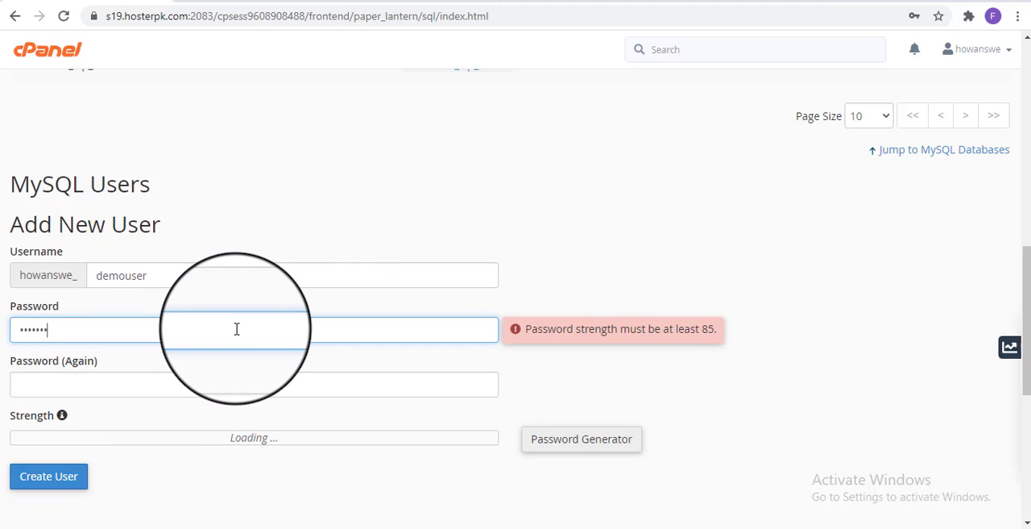
key("ctrl+a")
key("BackSpace")
type("••••")
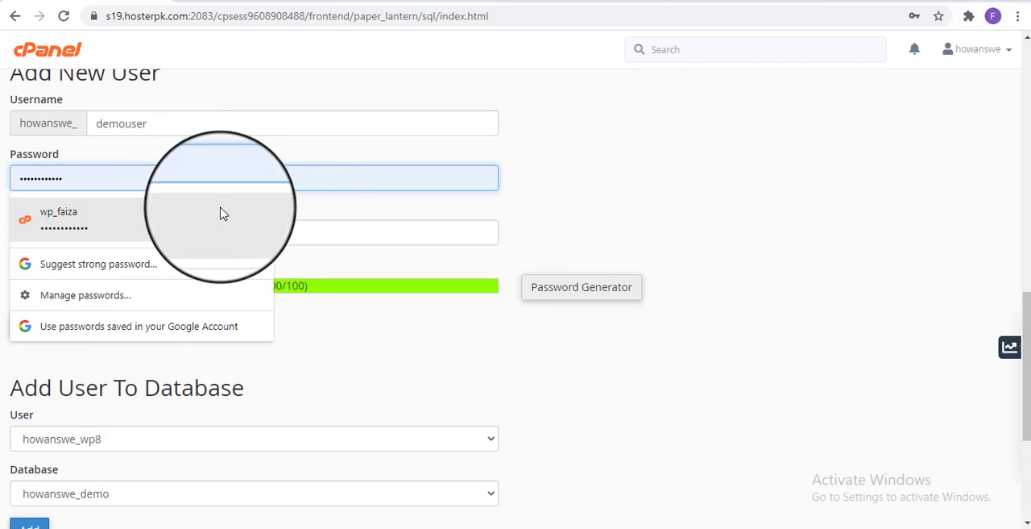
Repeat the new MySQL user's password in the confirmation field, retyping it until both entries match
left_click(319, 227)
type("•••••••••")
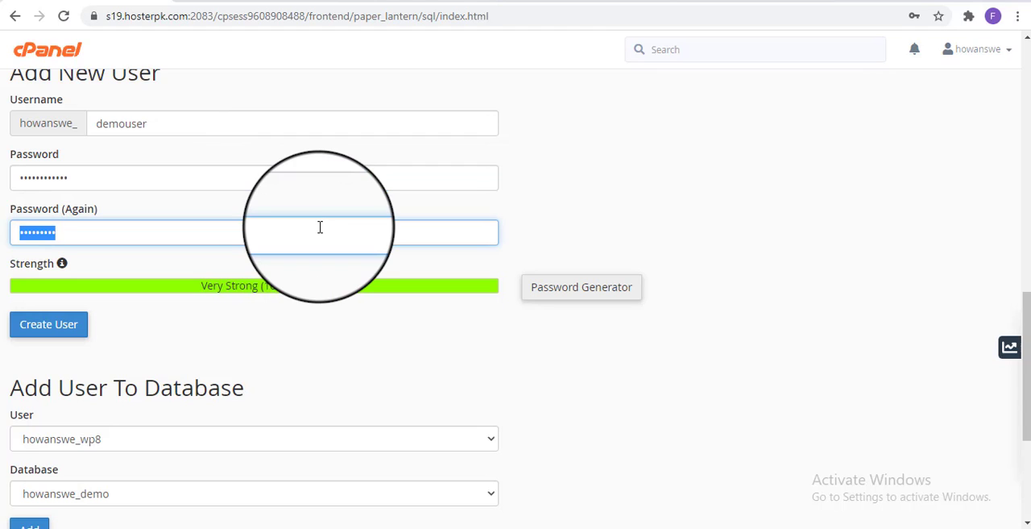
type("•")
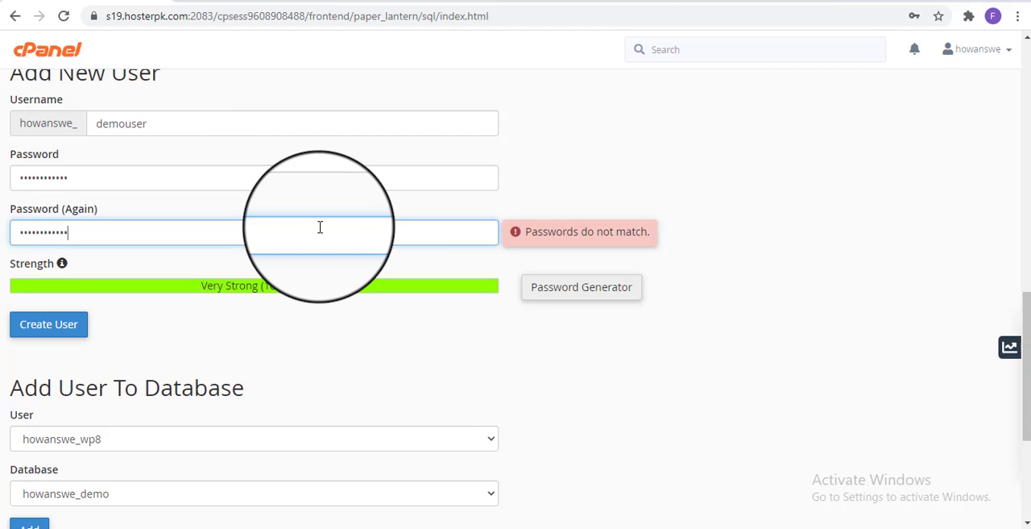
type("•")
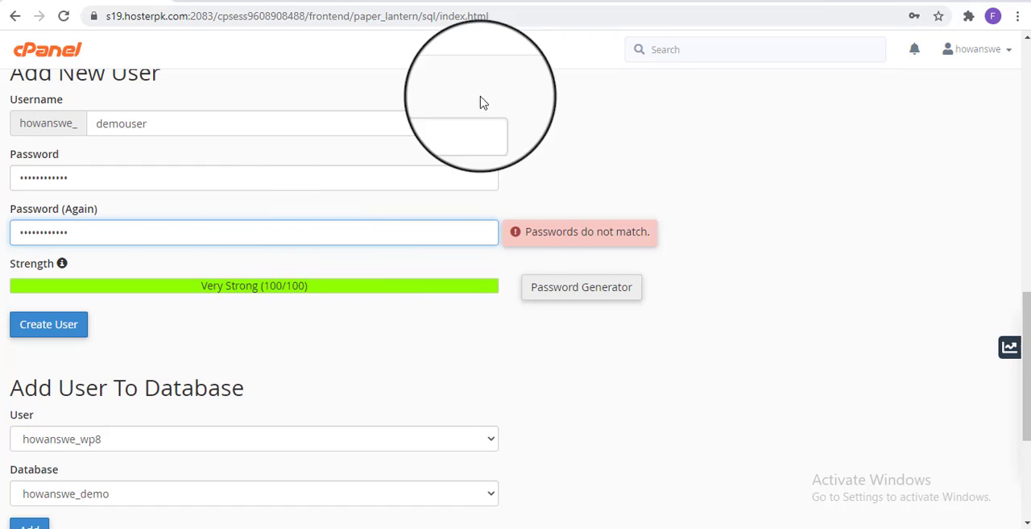
double_click(177, 235)
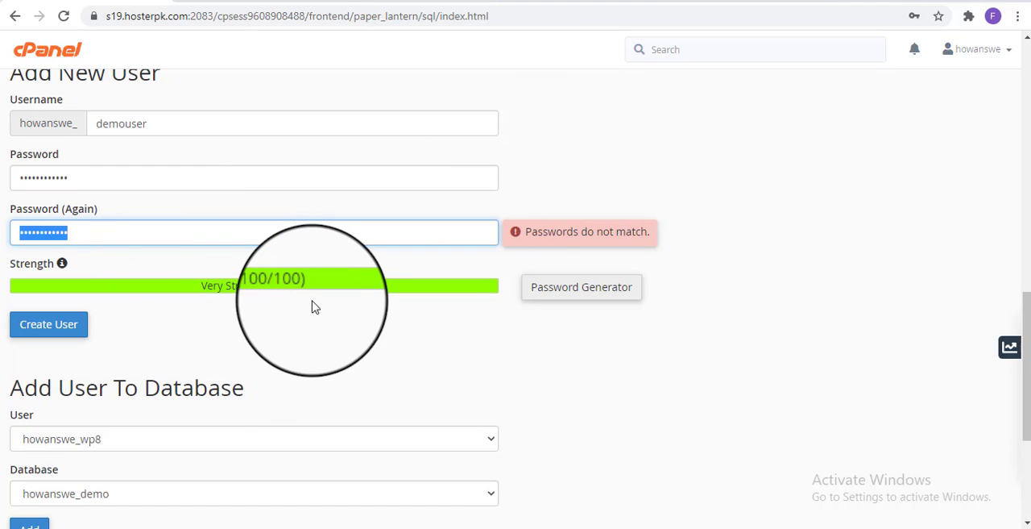
type("•••")
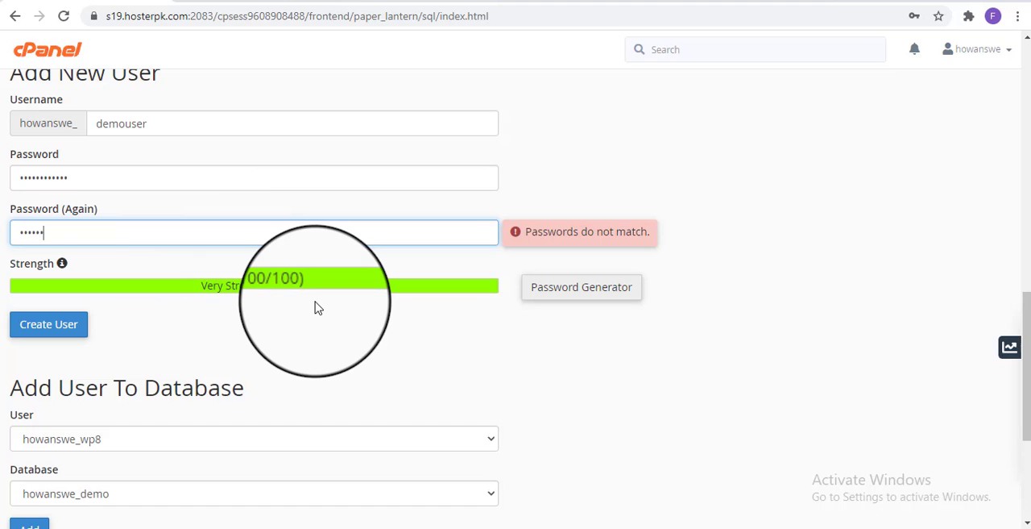
type("•")
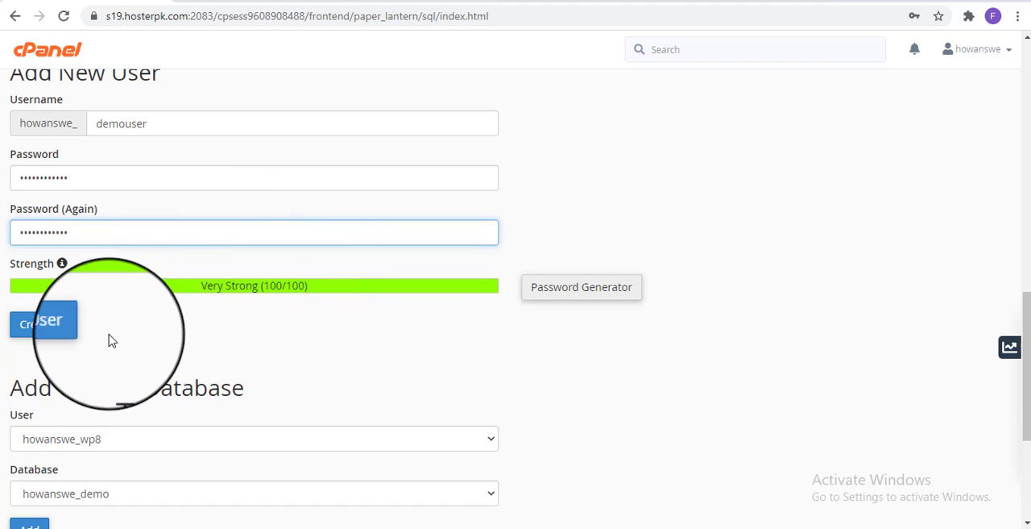
Create the demouser MySQL user and return to the MySQL Databases page
left_click(29, 335)
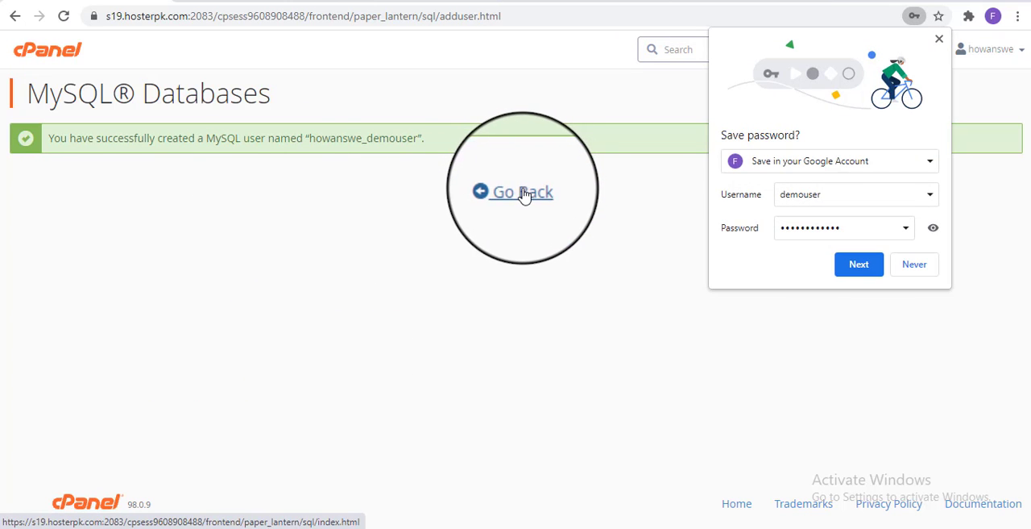
left_click(859, 264)
left_click(522, 192)
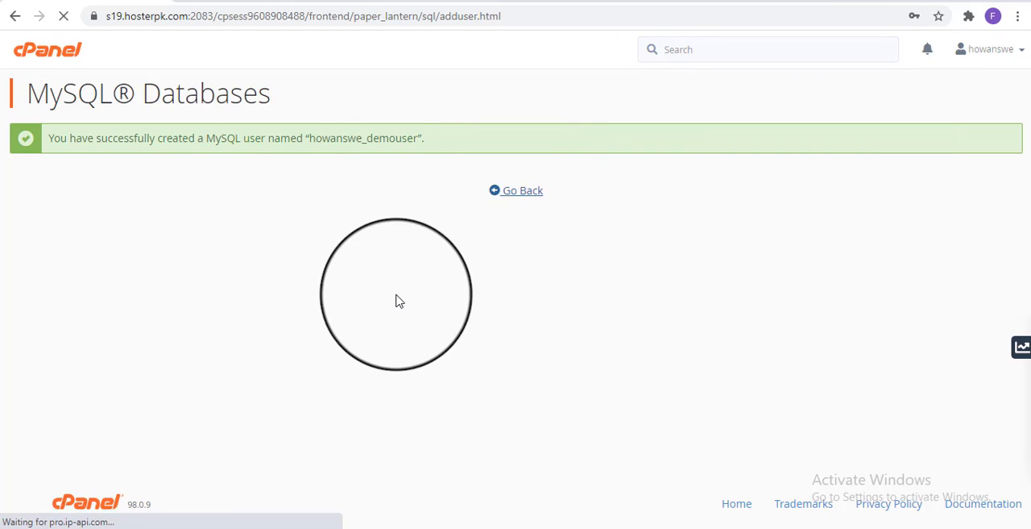
Add the demouser MySQL user to the demo database
scroll(358, 337, "down", 4)
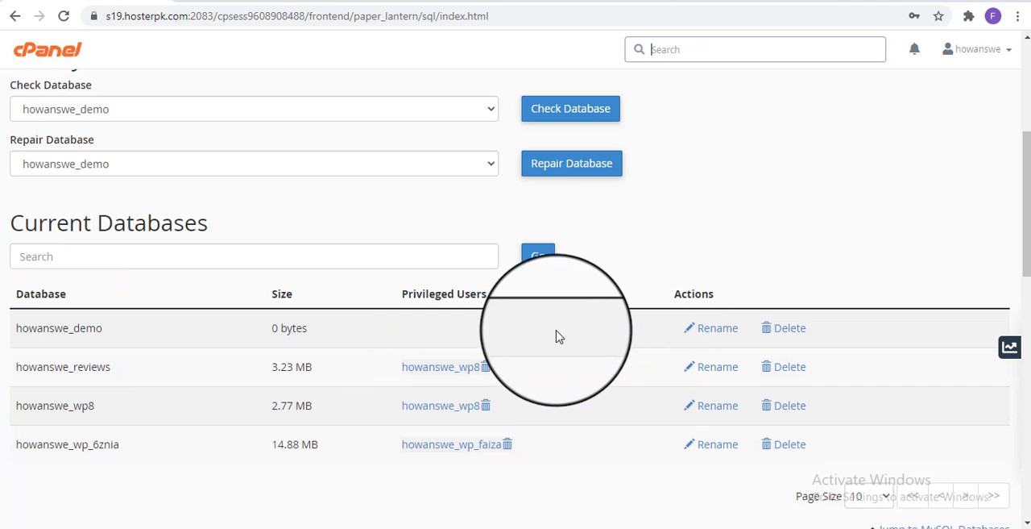
scroll(368, 100, "up", 4)
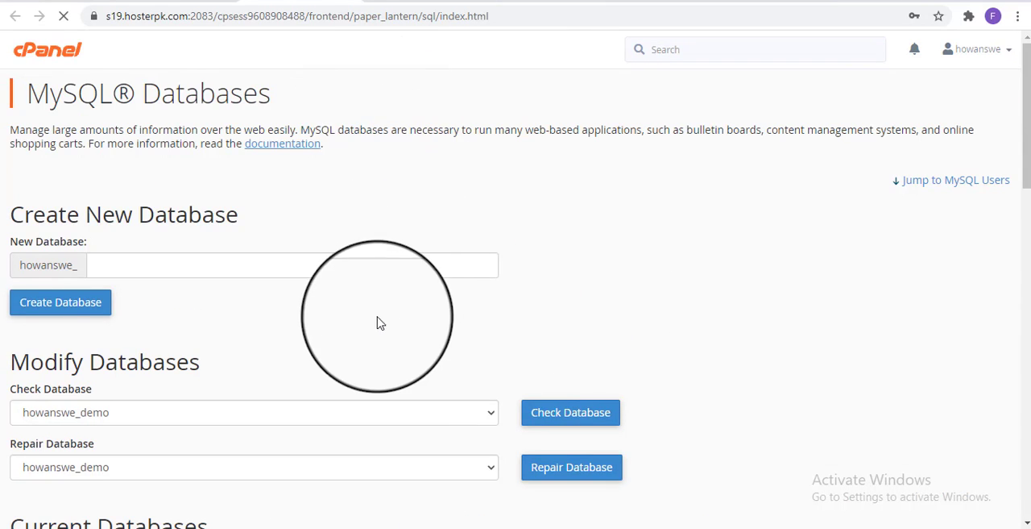
scroll(373, 322, "down", 6)
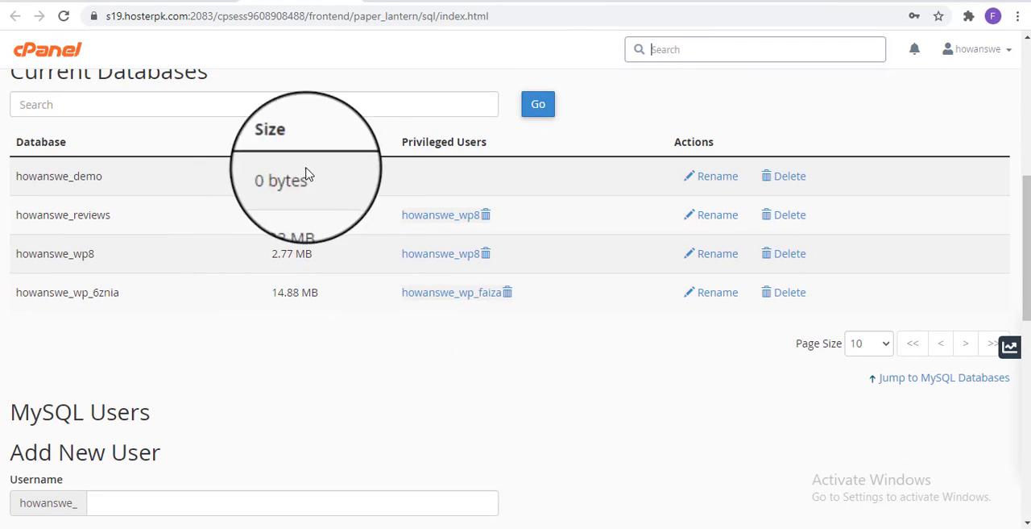
scroll(338, 210, "down", 2)
scroll(333, 239, "down", 5)
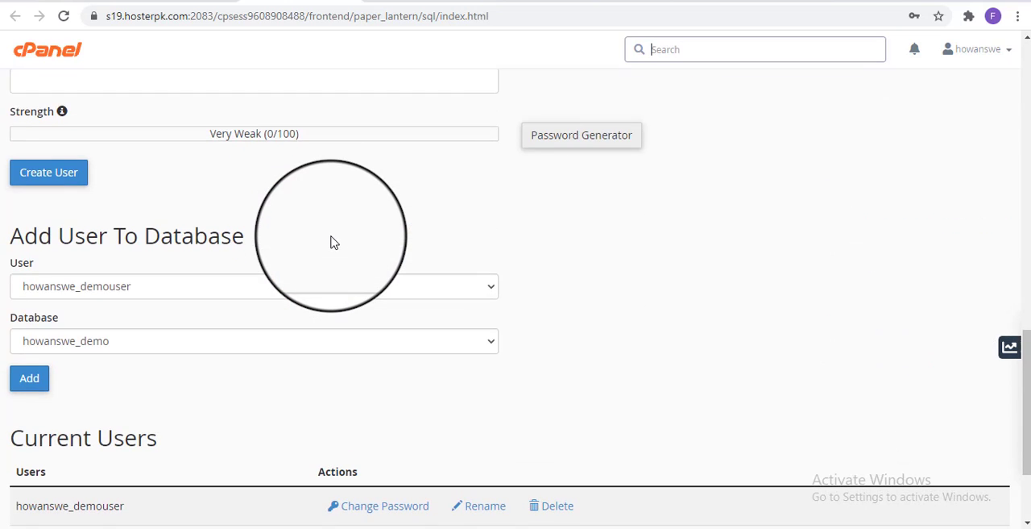
scroll(333, 241, "down", 2)
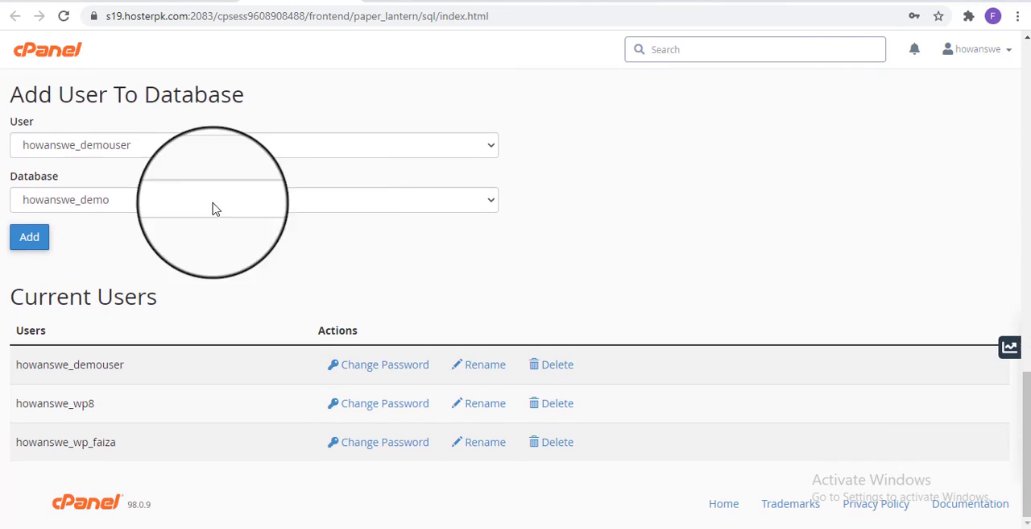
left_click(249, 152)
left_click(250, 152)
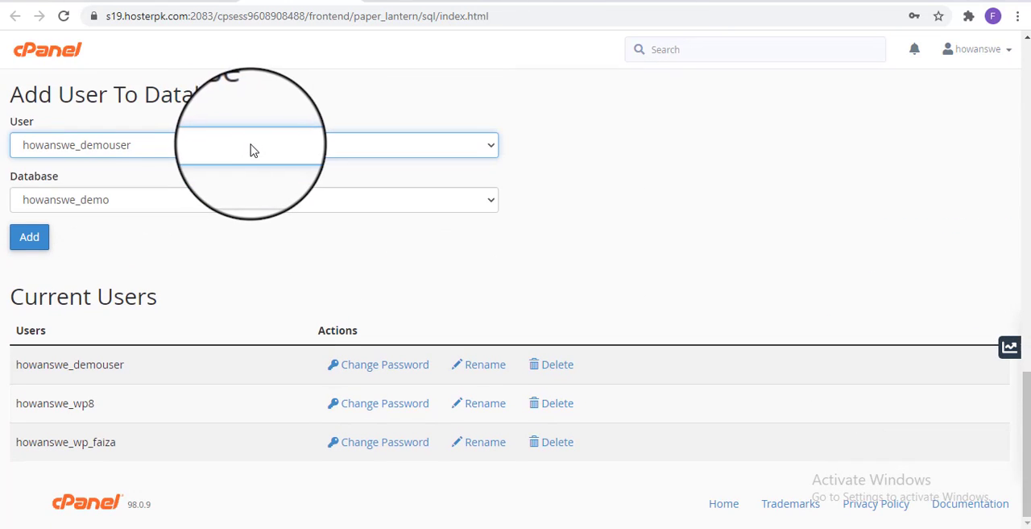
left_click(27, 241)
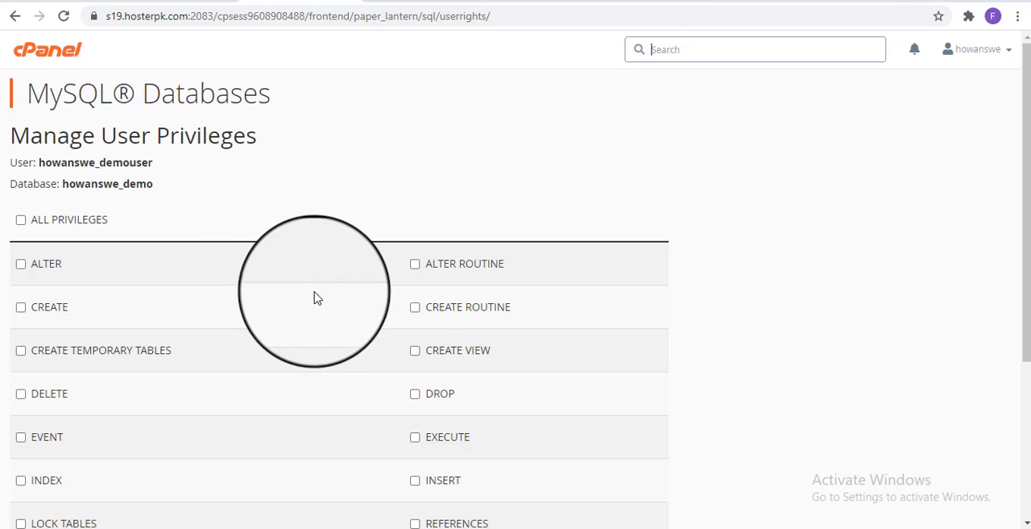
Grant demouser all privileges on the demo database and save the changes
scroll(290, 292, "down", 1)
left_click(42, 148)
scroll(205, 323, "down", 2)
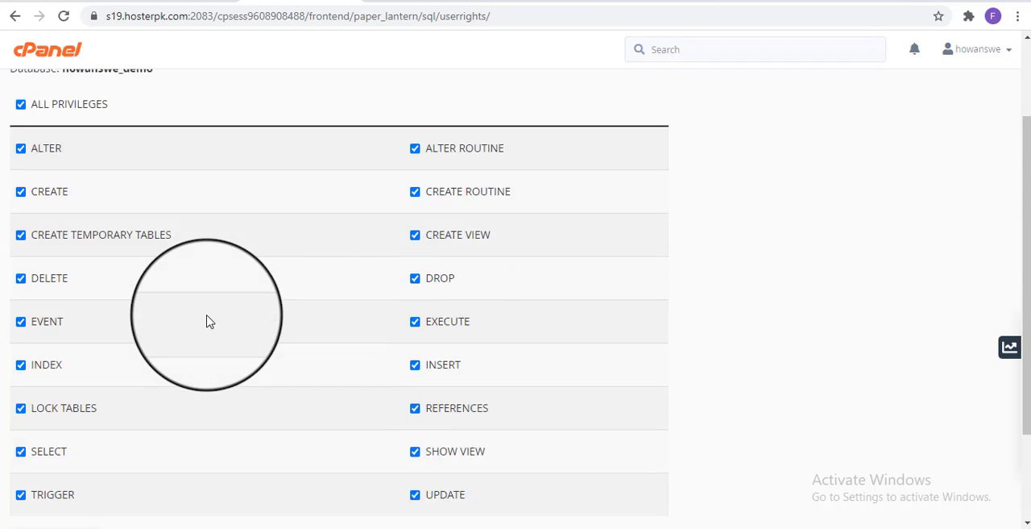
left_click(42, 419)
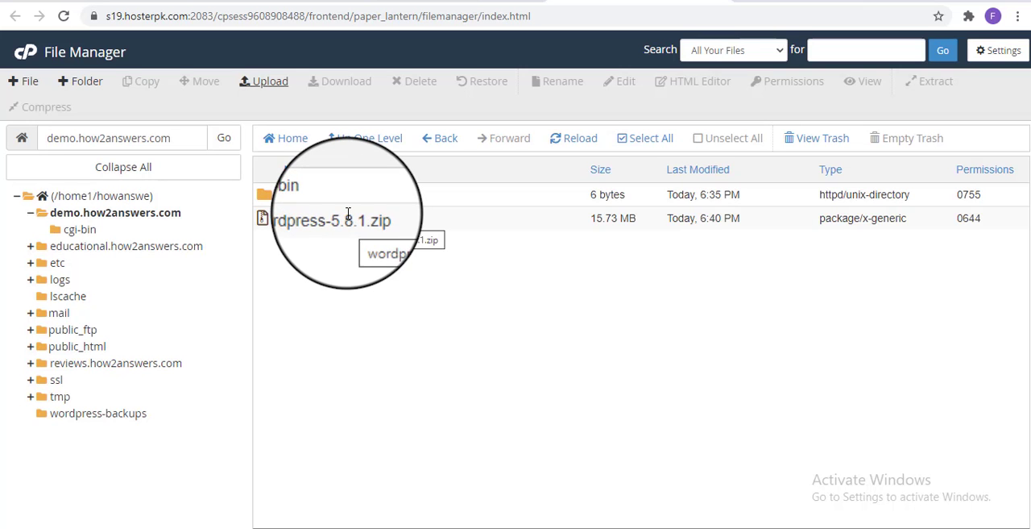
Extract wordpress-5.8.1.zip into /demo.how2answers.com in File Manager and close the extraction results
left_click(348, 214)
right_click(349, 216)
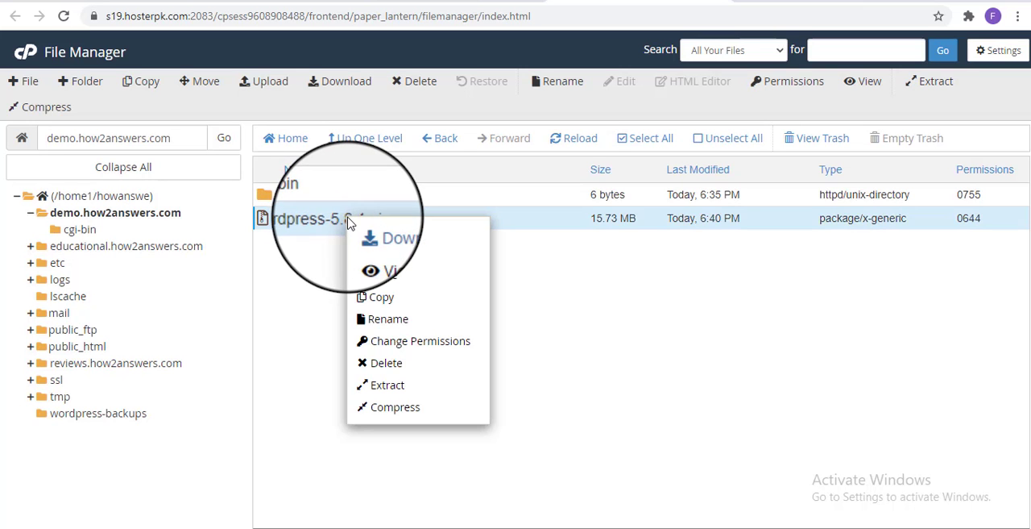
left_click(406, 392)
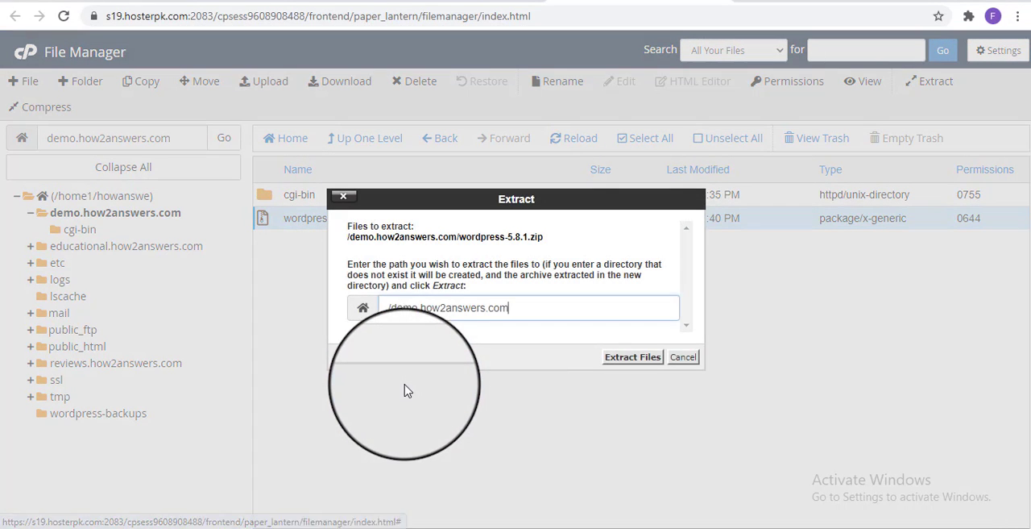
left_click(634, 359)
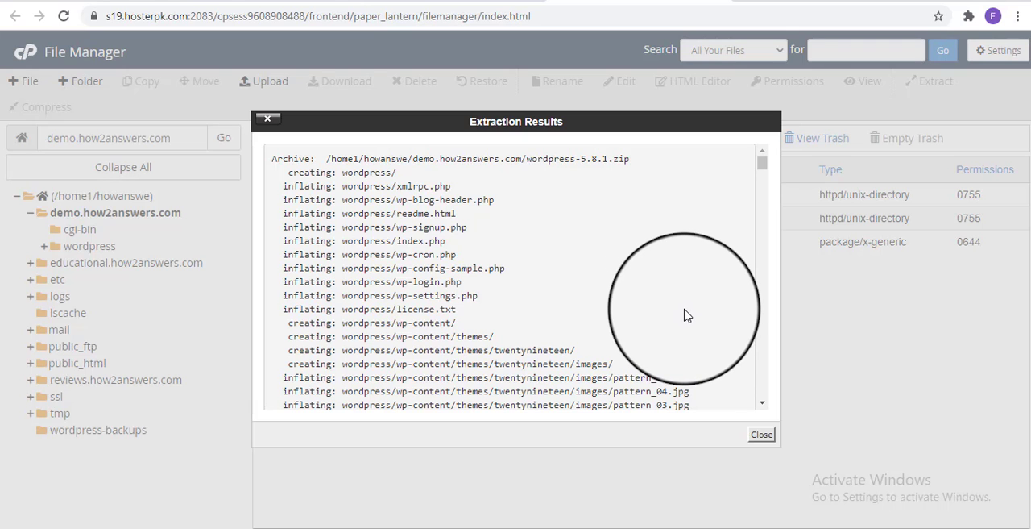
scroll(685, 314, "down", 5)
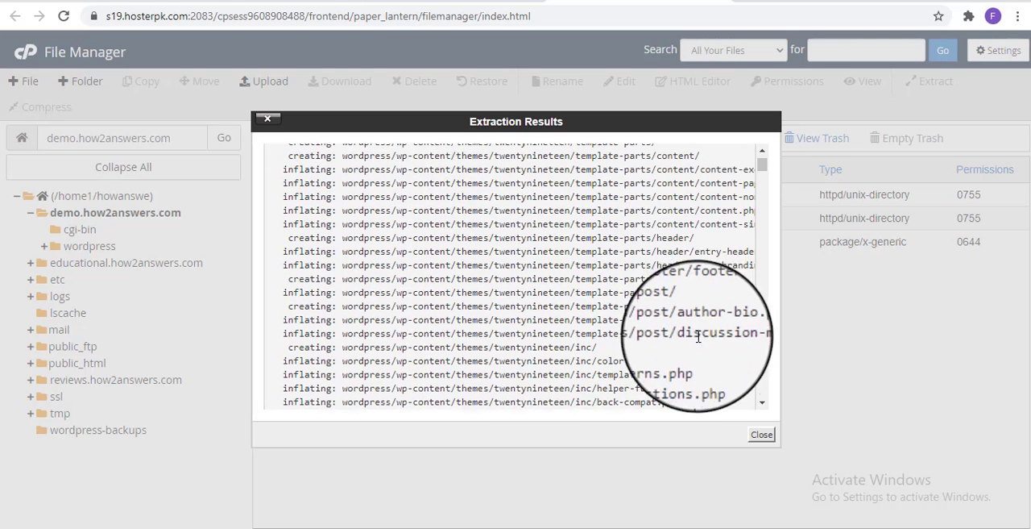
left_click(762, 435)
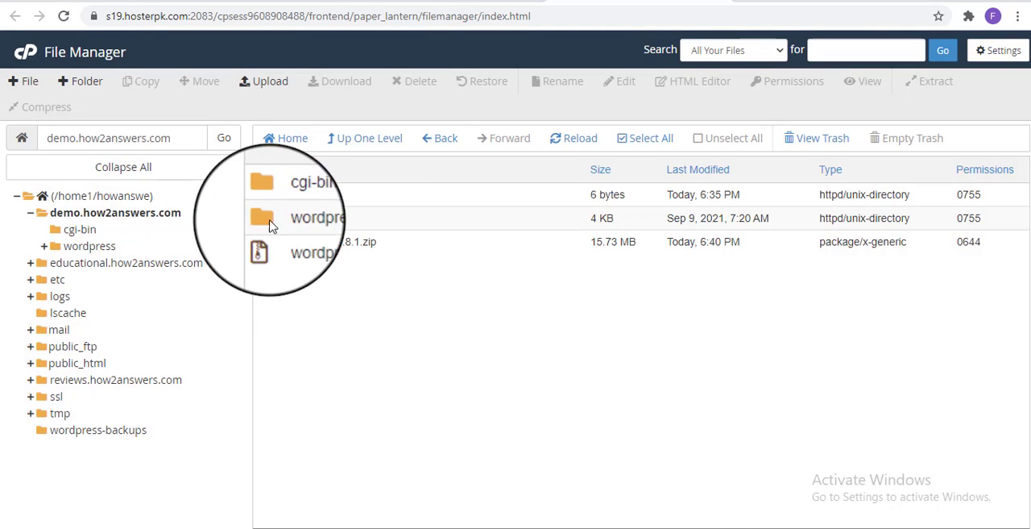
Move the wordpress-5.8.1.zip archive in demo.how2answers.com to the trash
left_click(290, 244)
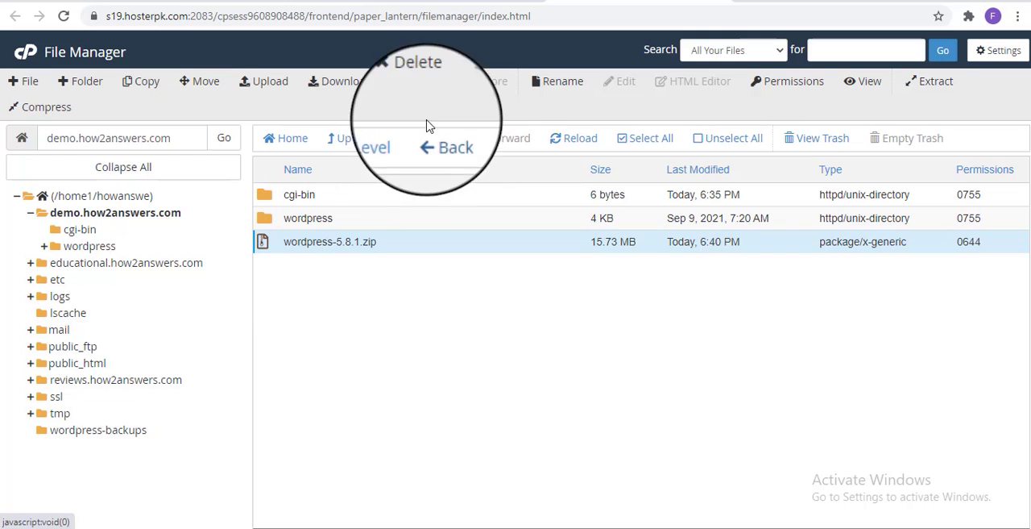
left_click(415, 81)
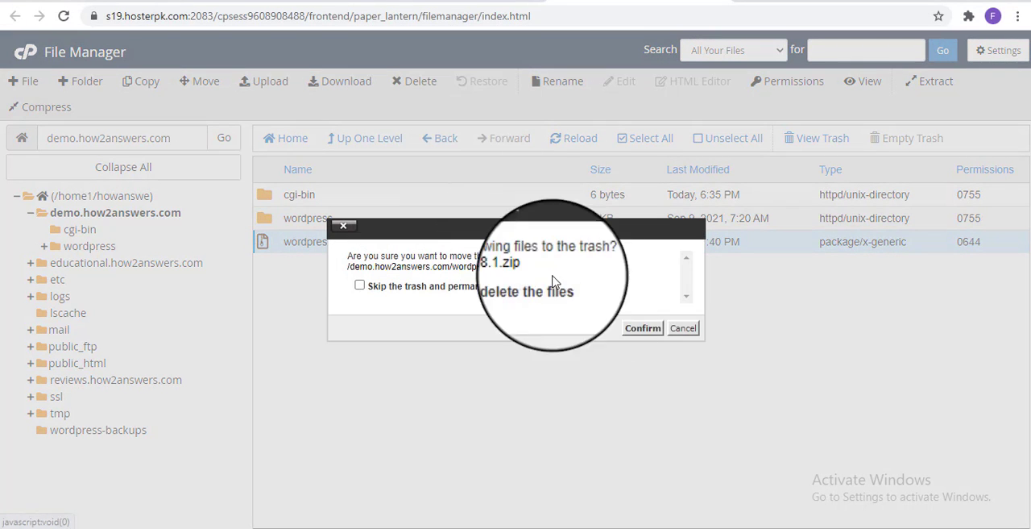
left_click(637, 323)
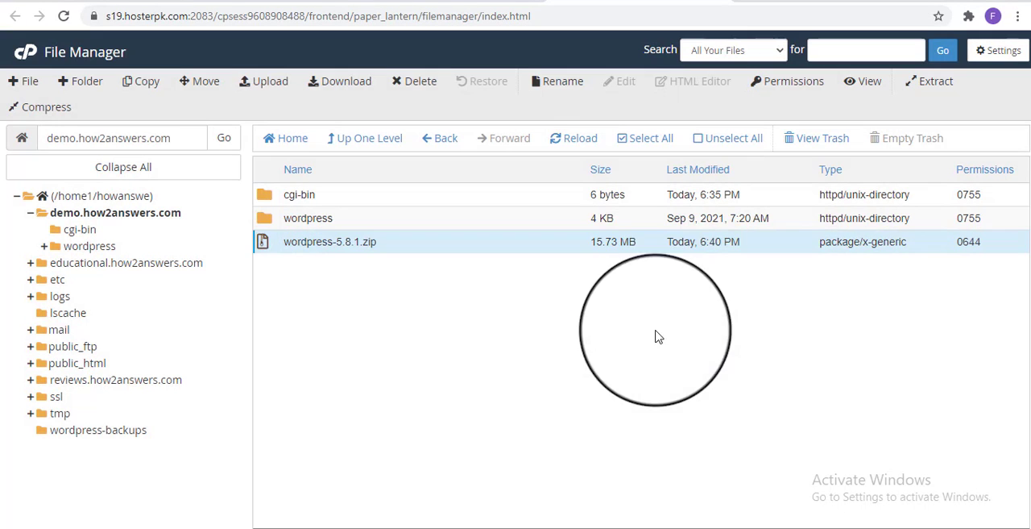
Move all files and folders inside the extracted wordpress folder to /demo.how2answers.com/
left_click(310, 218)
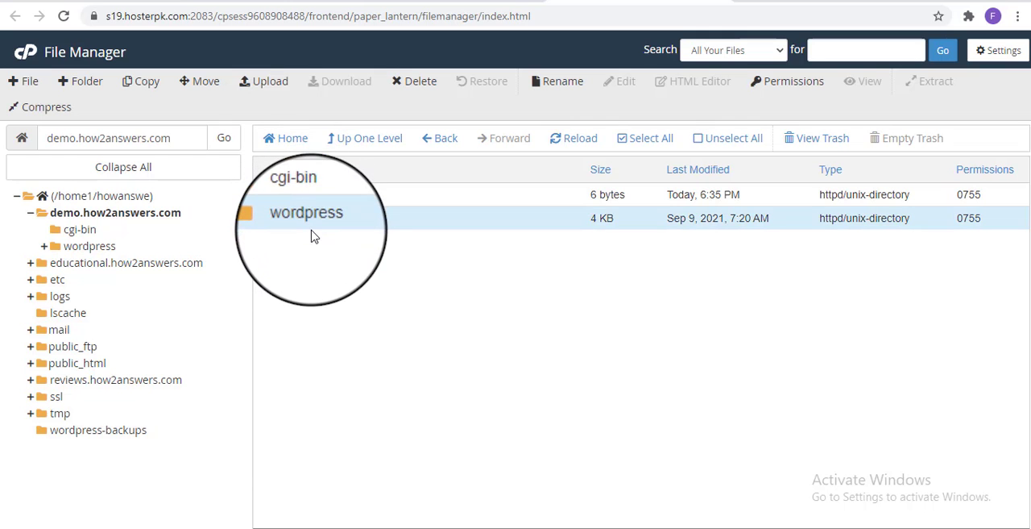
double_click(311, 219)
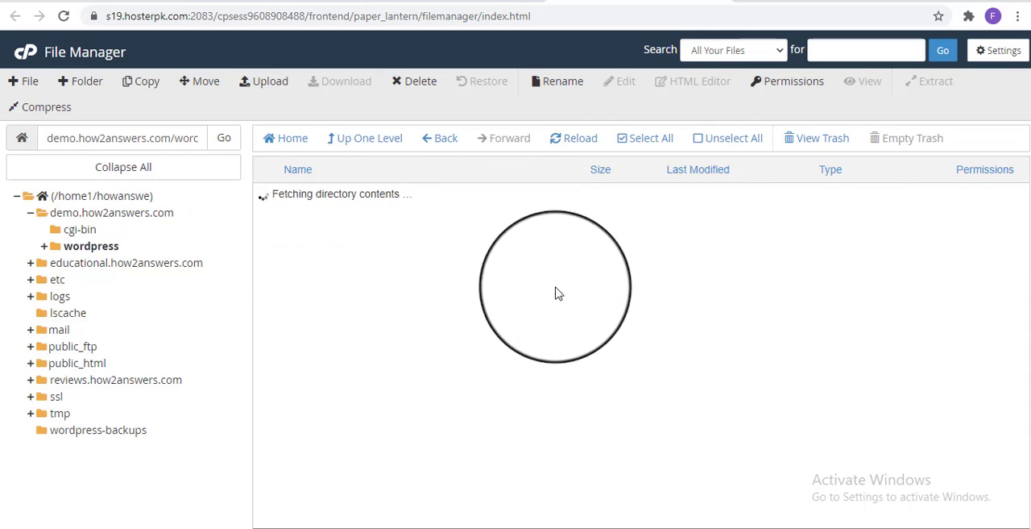
key("ctrl+a")
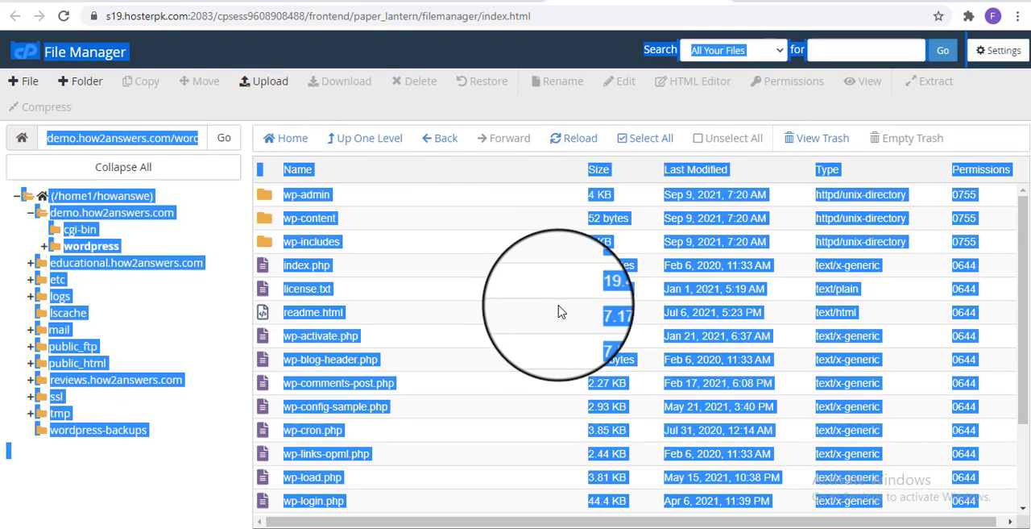
left_click(458, 310)
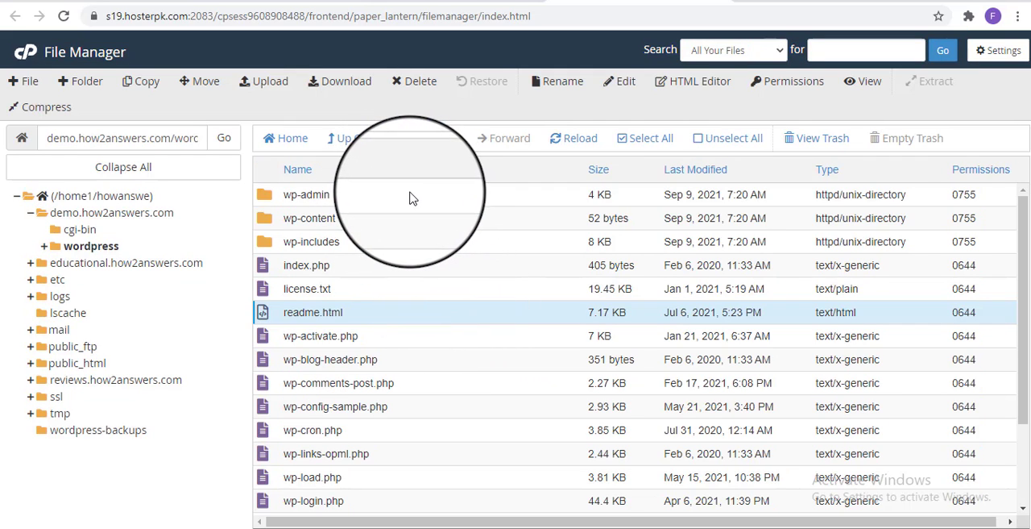
left_click(708, 141)
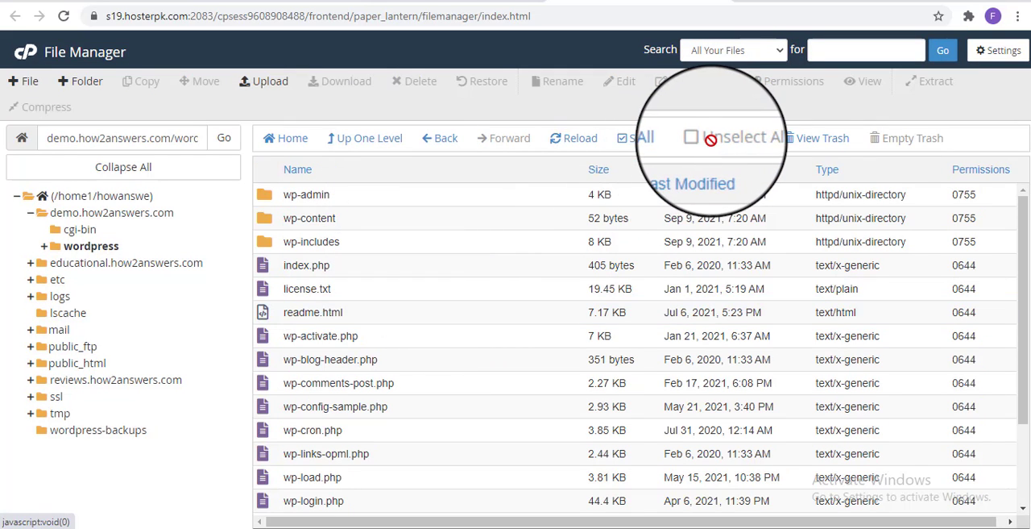
left_click(639, 142)
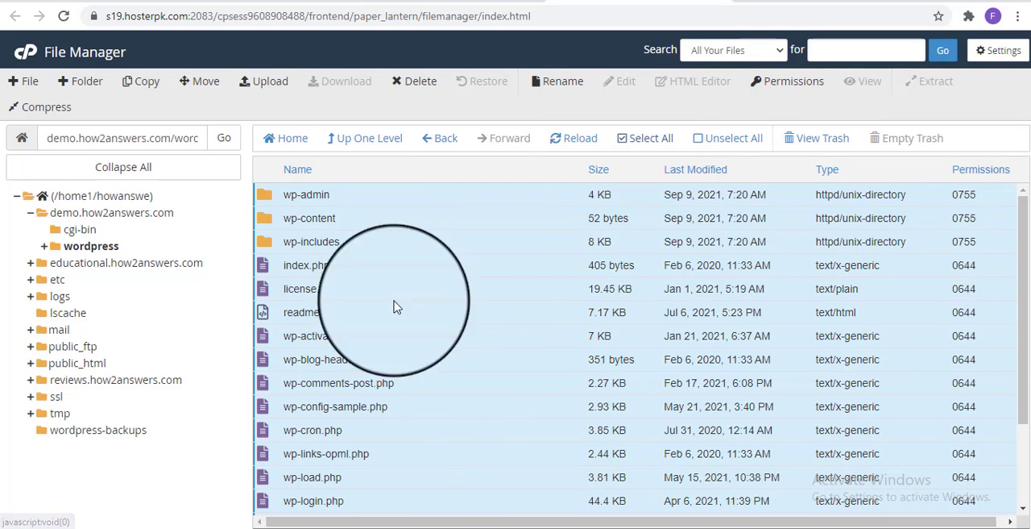
right_click(407, 223)
left_click(427, 234)
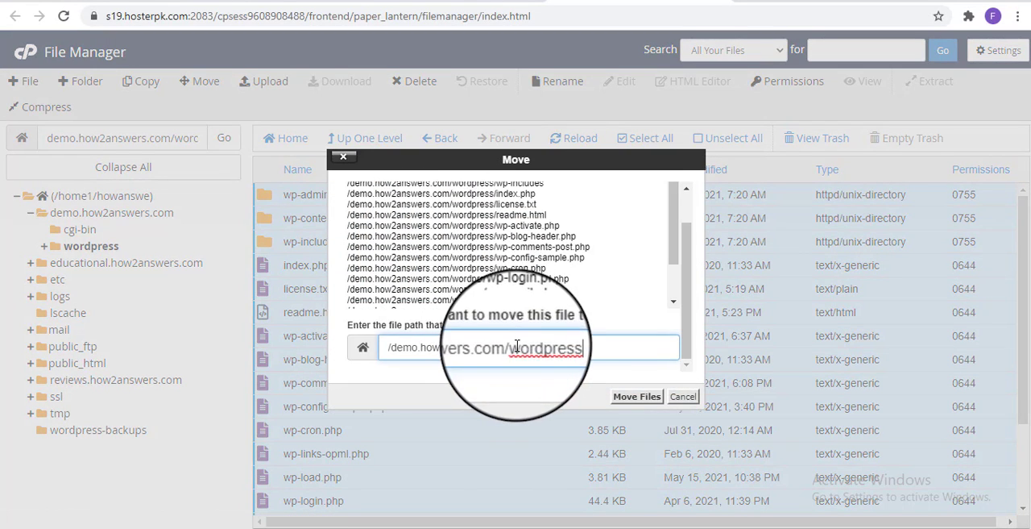
left_click_drag(511, 347, 594, 345)
key("BackSpace")
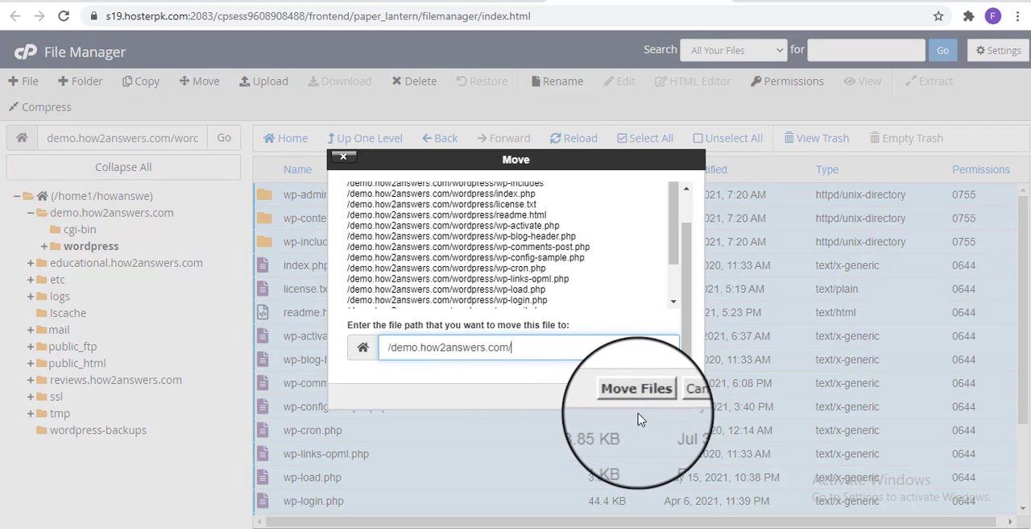
left_click(635, 411)
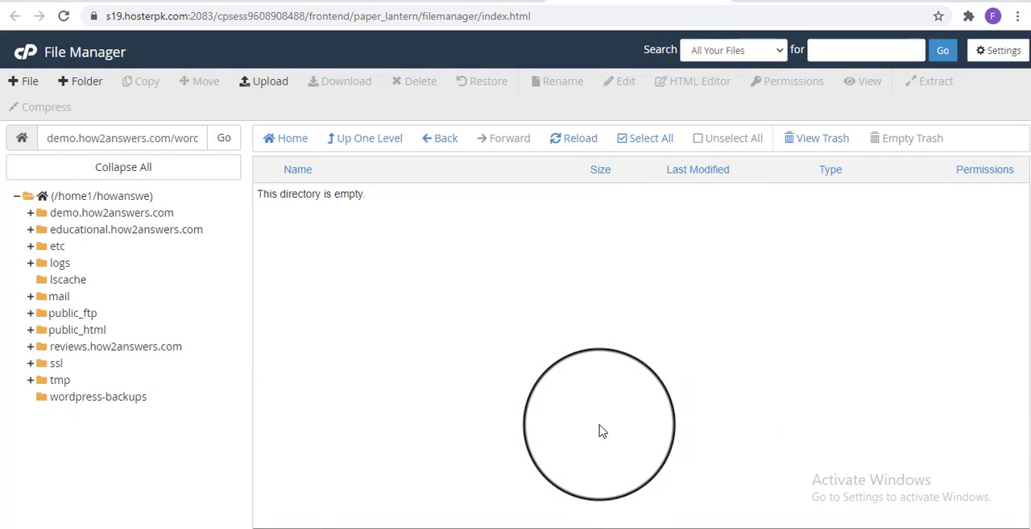
Delete the emptied wordpress folder from the demo.how2answers.com directory
left_click(128, 213)
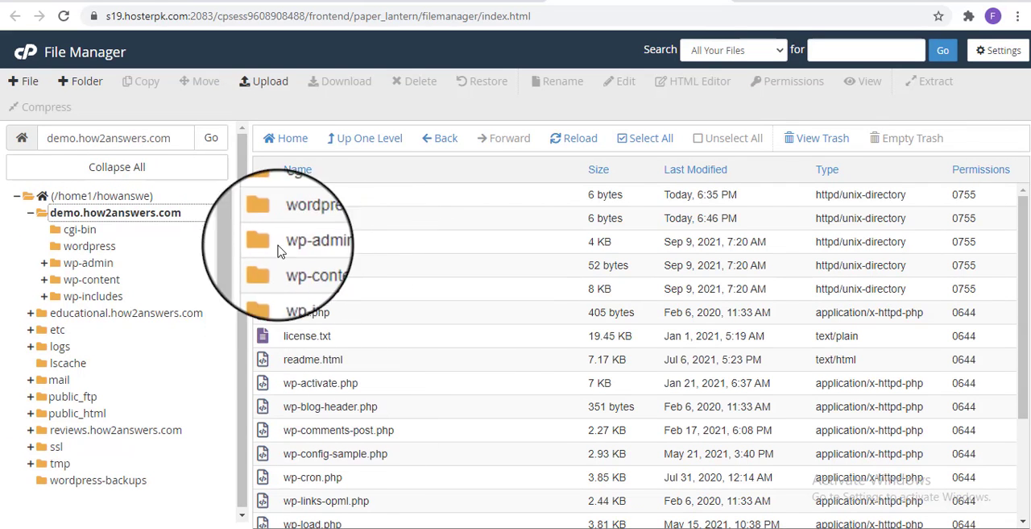
left_click(300, 219)
right_click(336, 221)
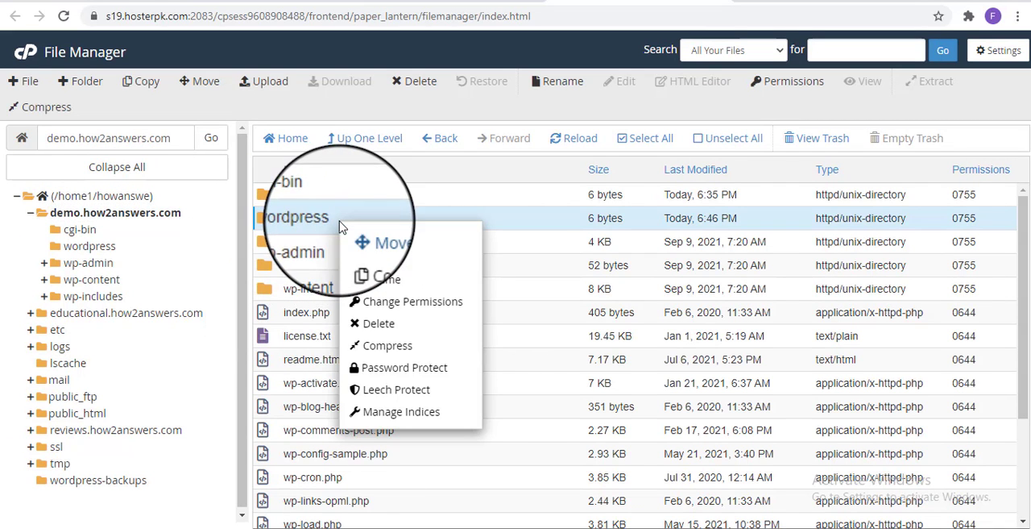
left_click(380, 325)
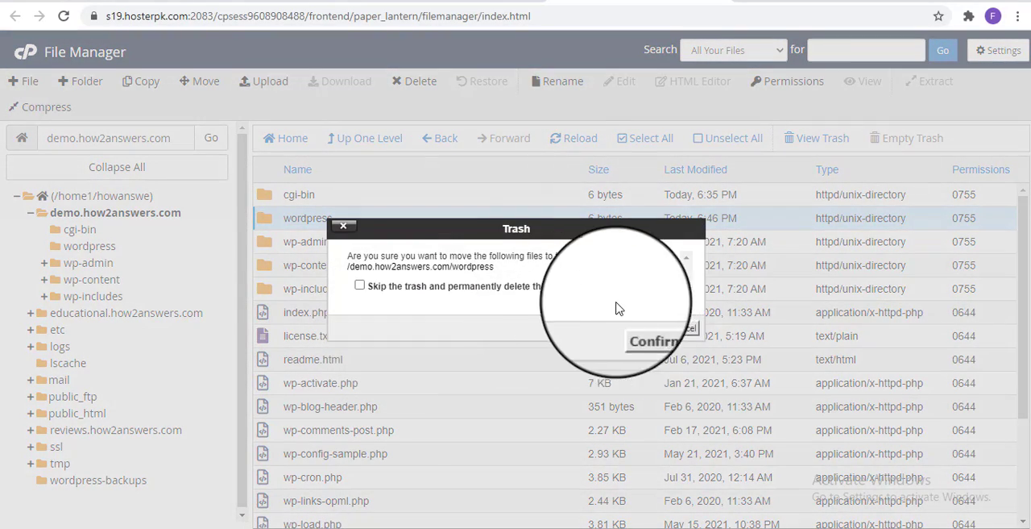
left_click(427, 294)
left_click(643, 328)
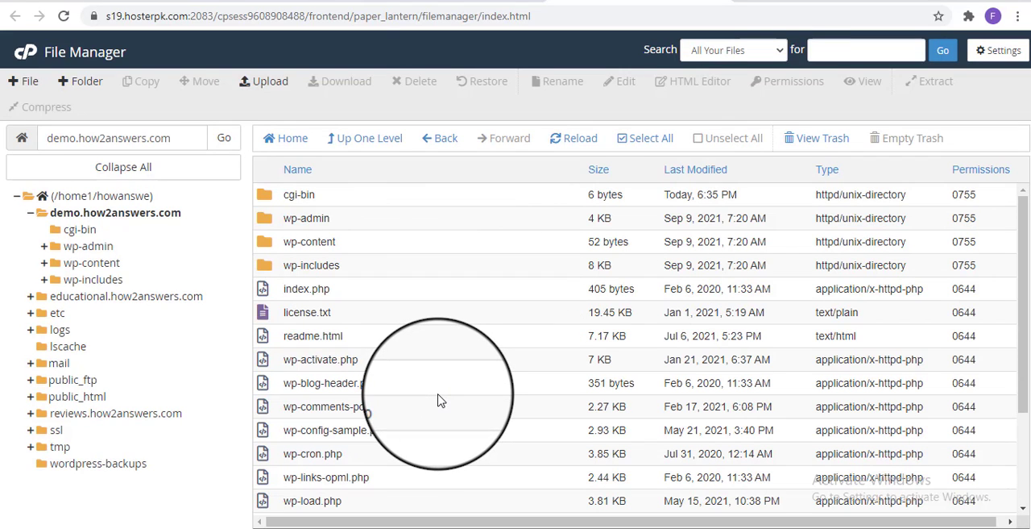
Open demo.how2Answers.com/wp-admin in a new browser tab
left_click(344, 429)
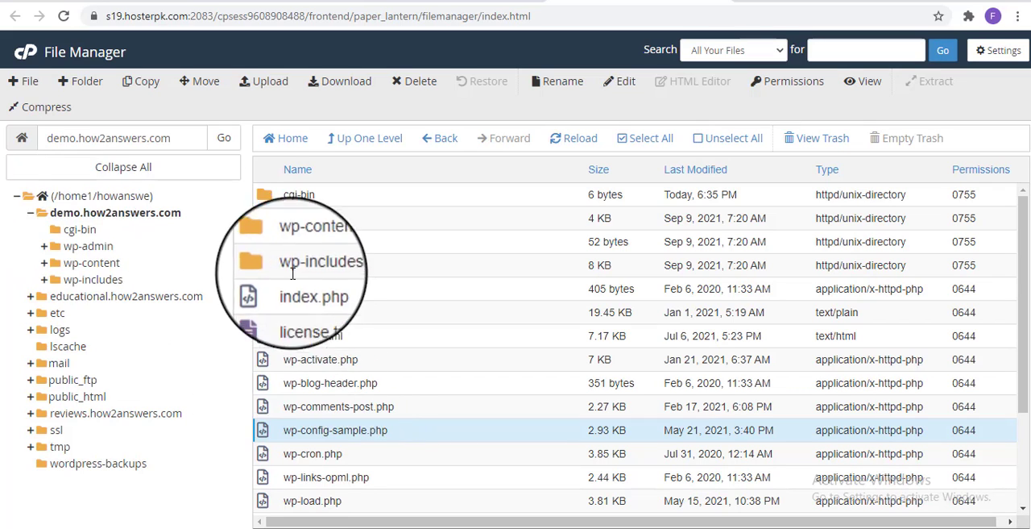
key("ctrl+t")
left_click(684, 18)
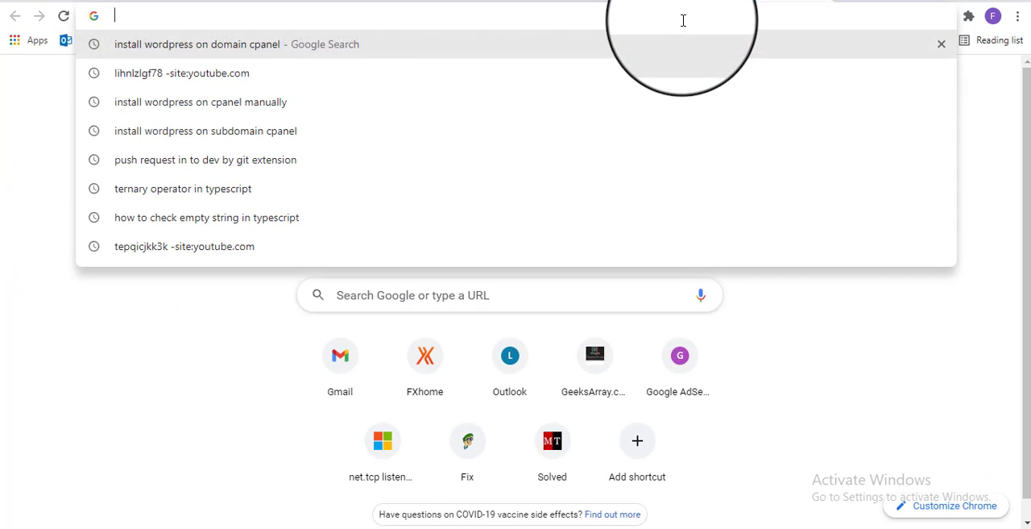
type("demp")
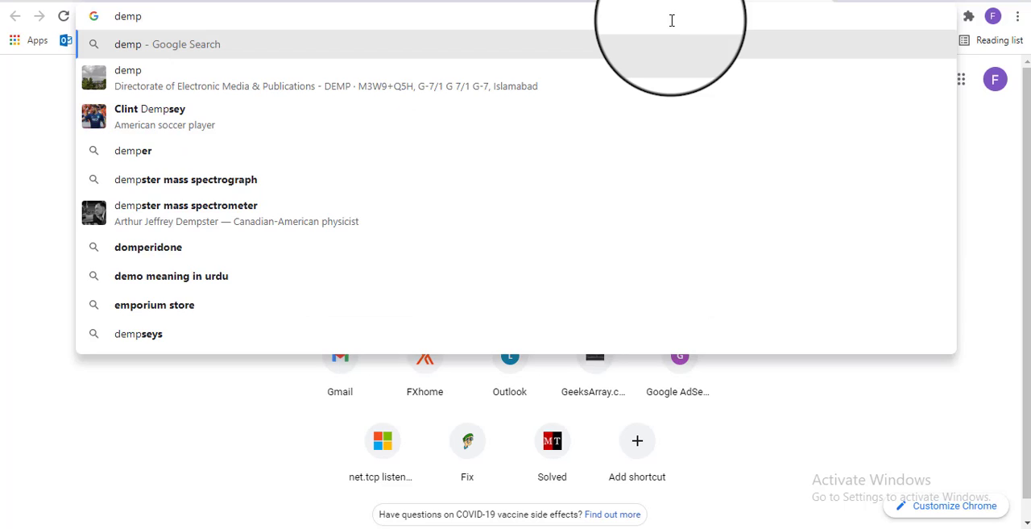
key("BackSpace")
key("BackSpace")
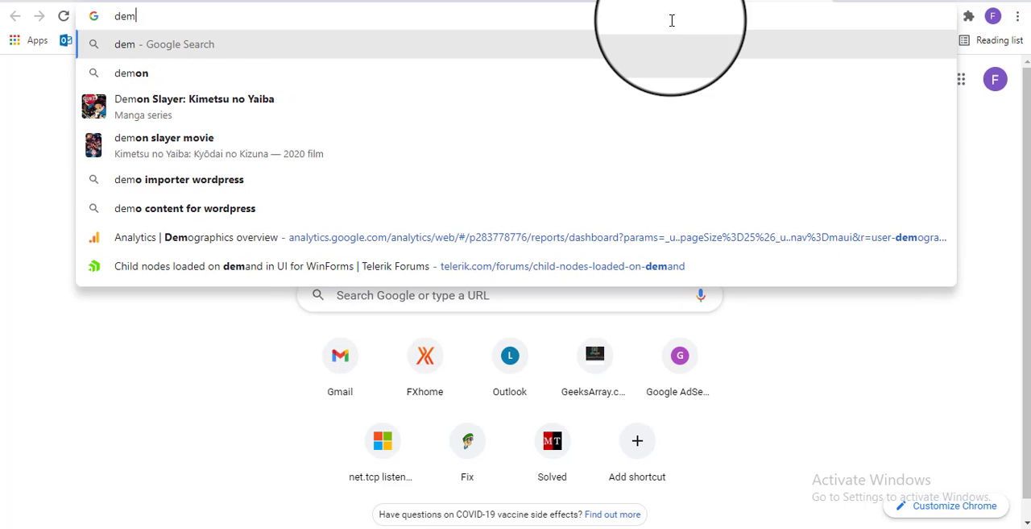
type("o.")
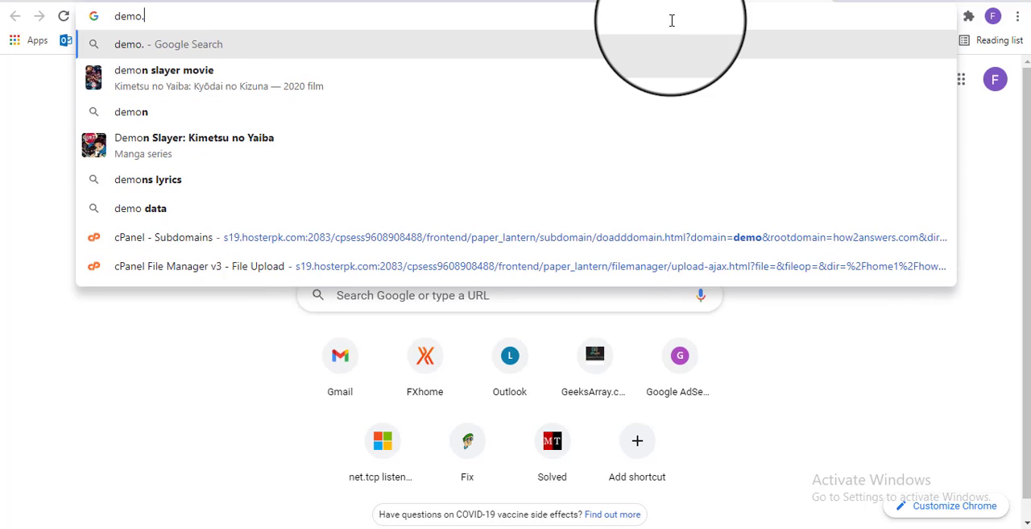
type("how2A")
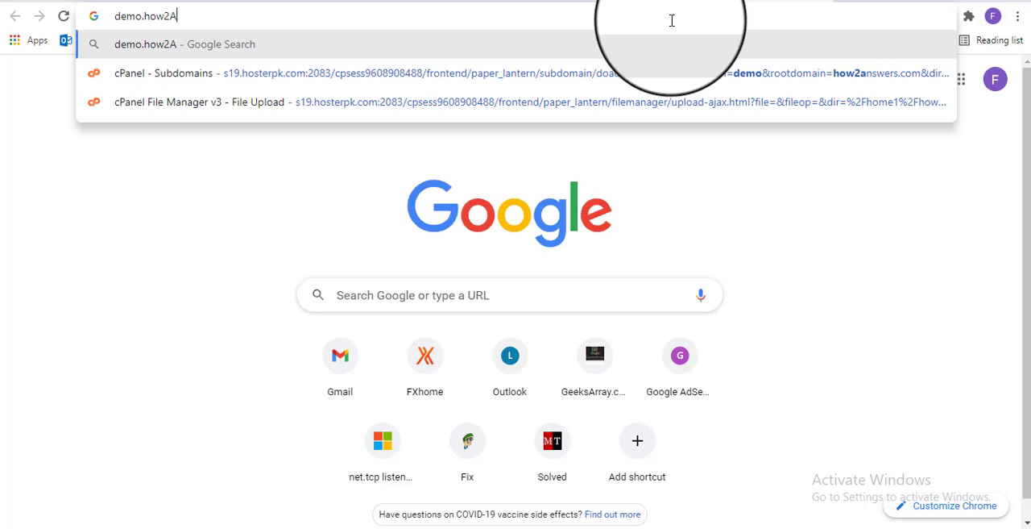
type("nswers.")
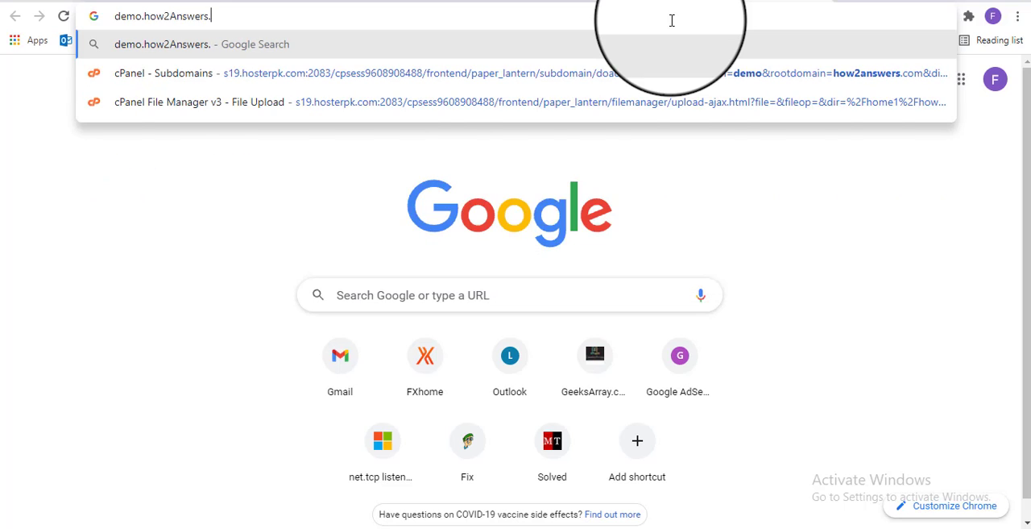
type("com")
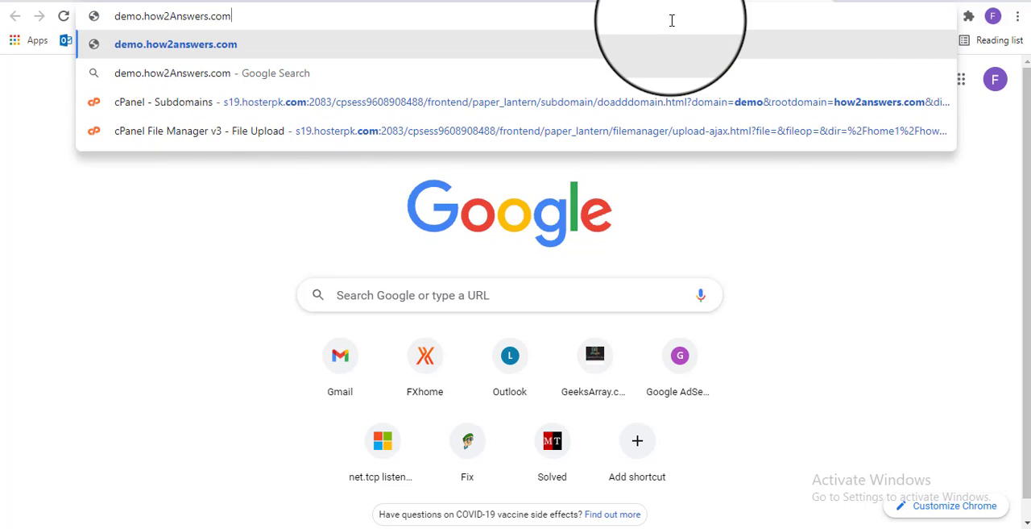
type("/wp-admi")
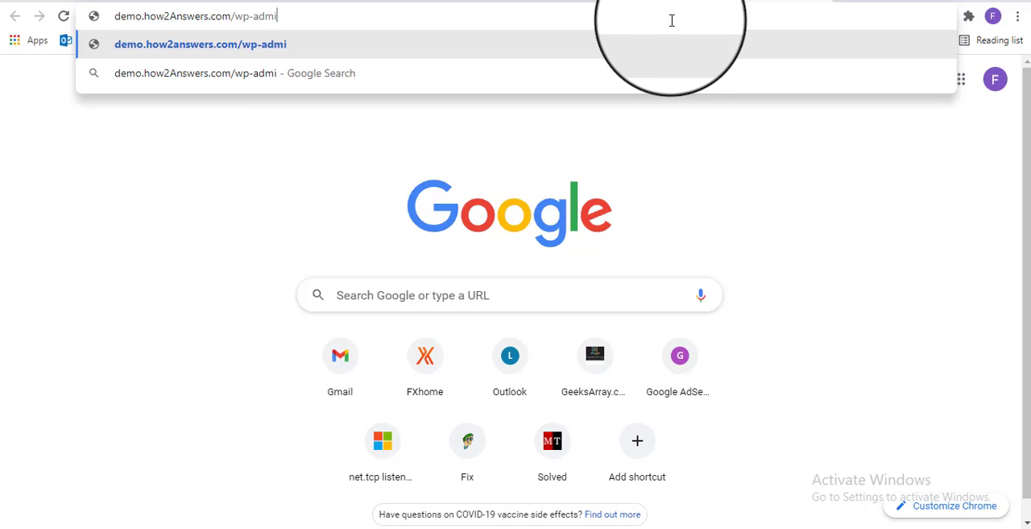
type("n")
key("Return")
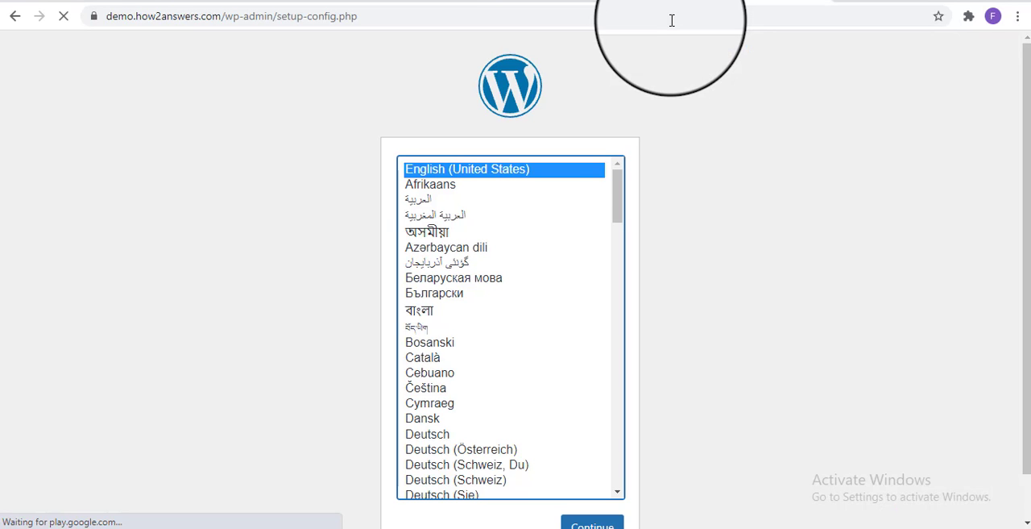
Continue the WordPress setup in English (United States) and proceed to the database connection form
scroll(587, 322, "down", 1)
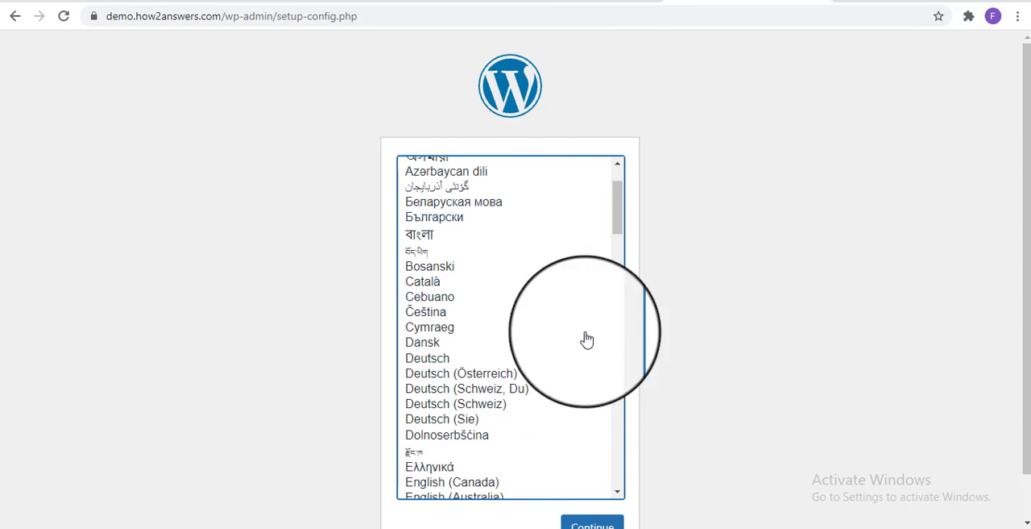
scroll(660, 403, "down", 1)
left_click(614, 484)
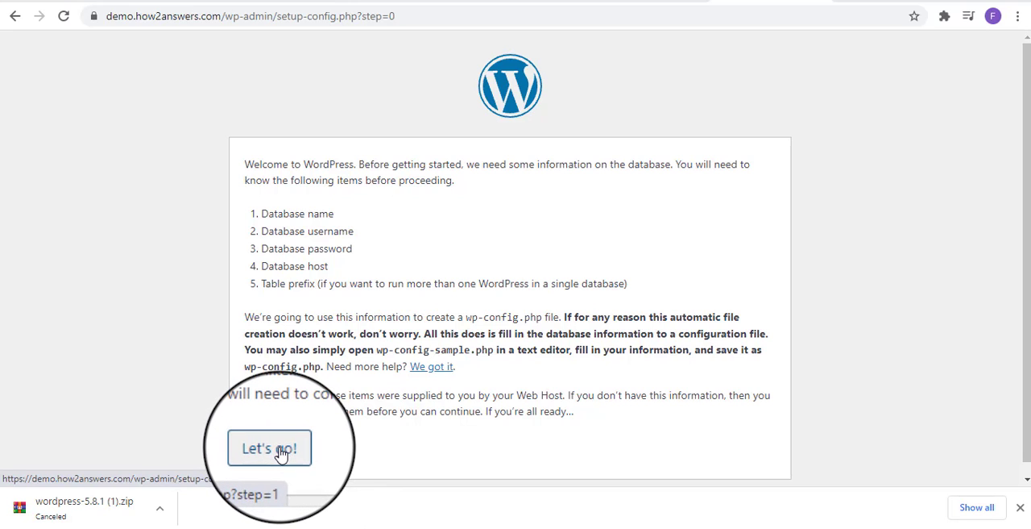
left_click(276, 448)
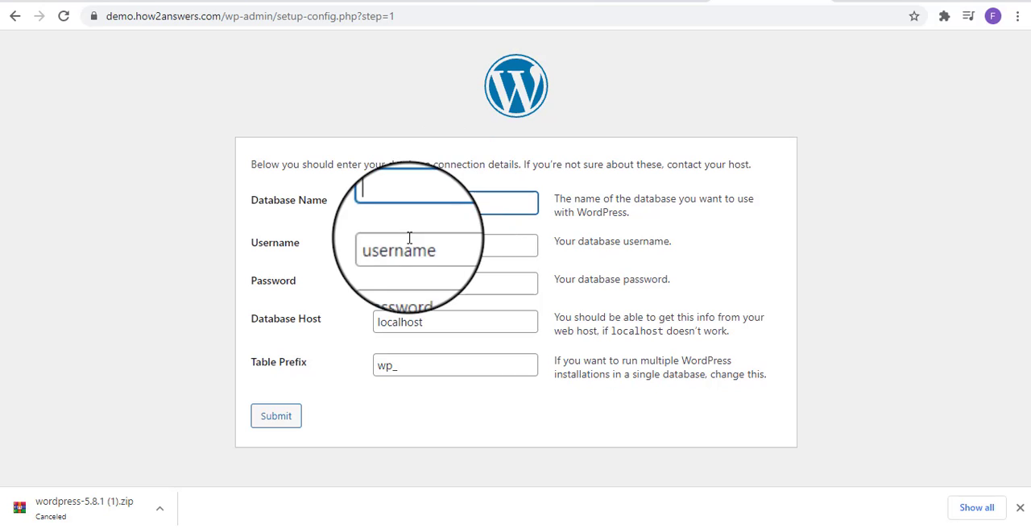
Fill in the Database Name with howanswe_demo, copied from the current databases list in cPanel
left_click(623, 0)
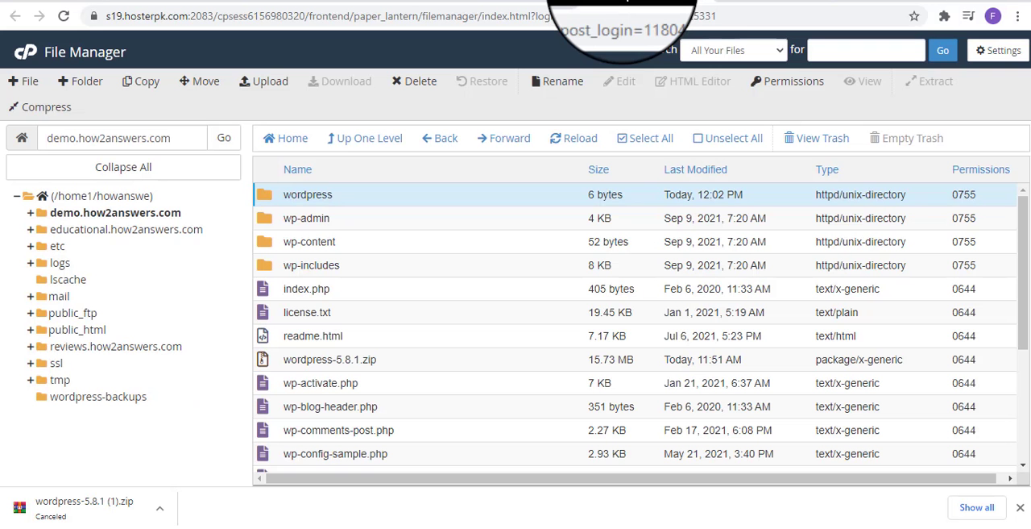
left_click(536, 1)
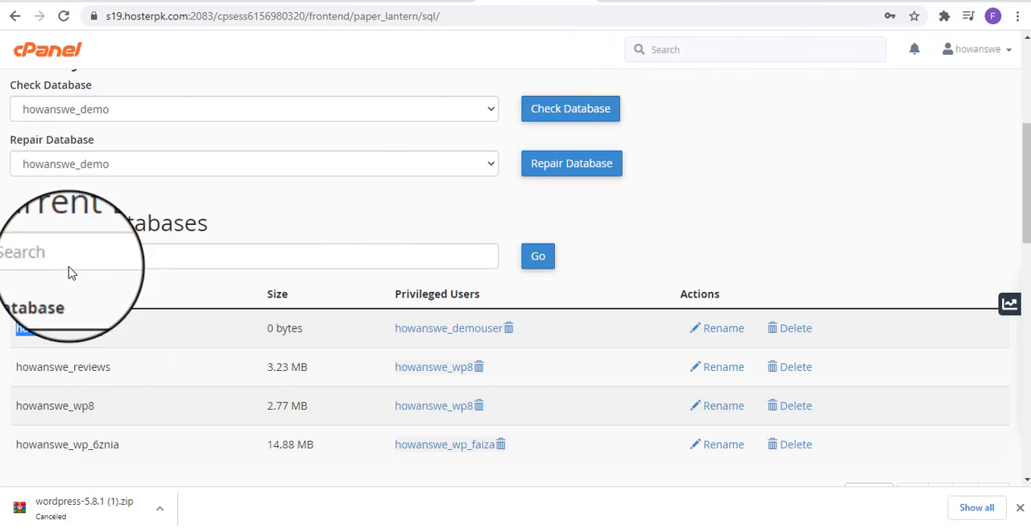
left_click(728, 3)
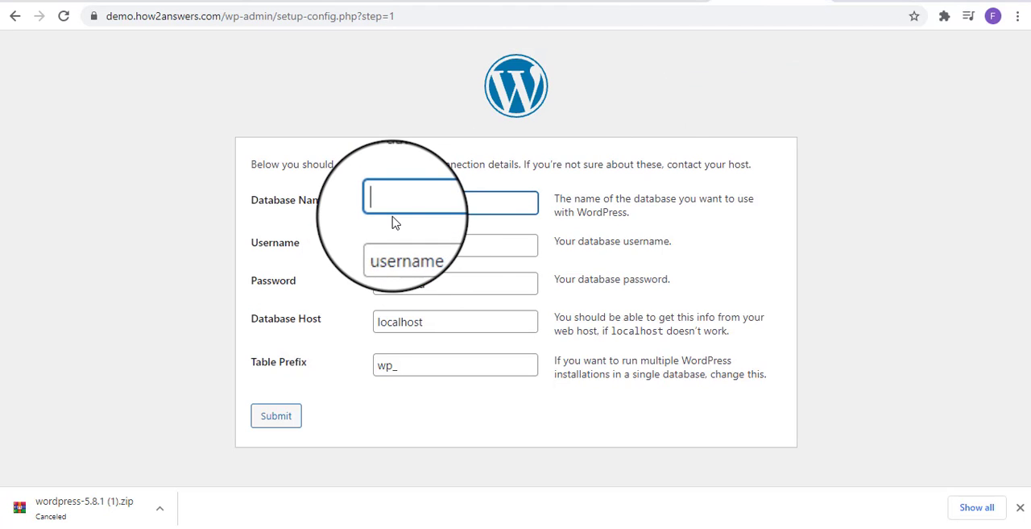
type("howanswe_demo")
Copy the howanswe_demo database's privileged user from cPanel and set the WordPress database Username to howanswe_demouser
left_click(519, 2)
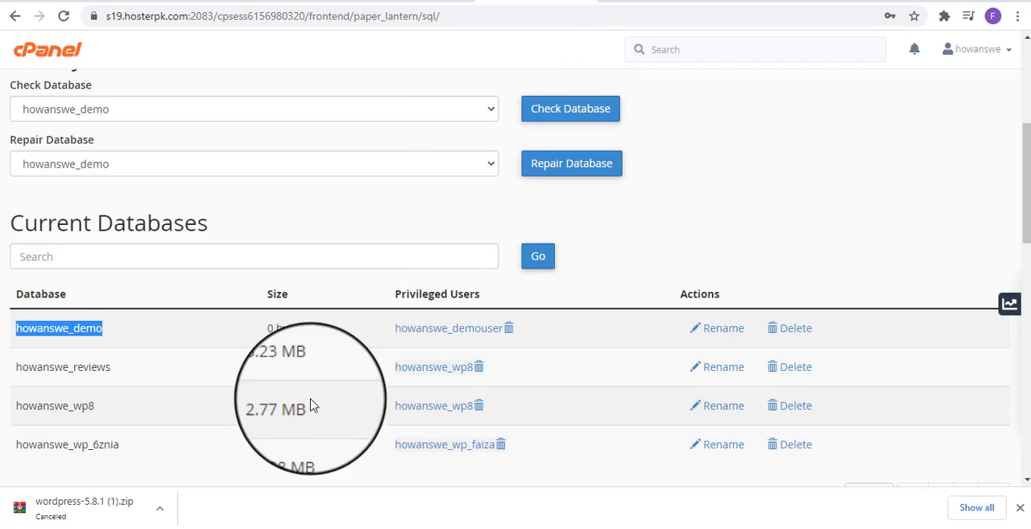
left_click_drag(390, 328, 504, 327)
key("ctrl+c")
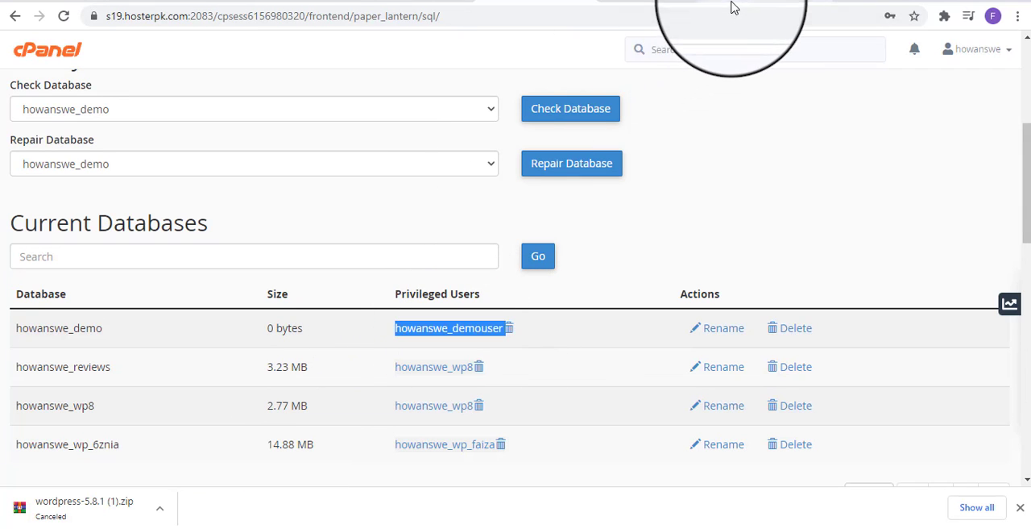
left_click(732, 4)
left_click(420, 246)
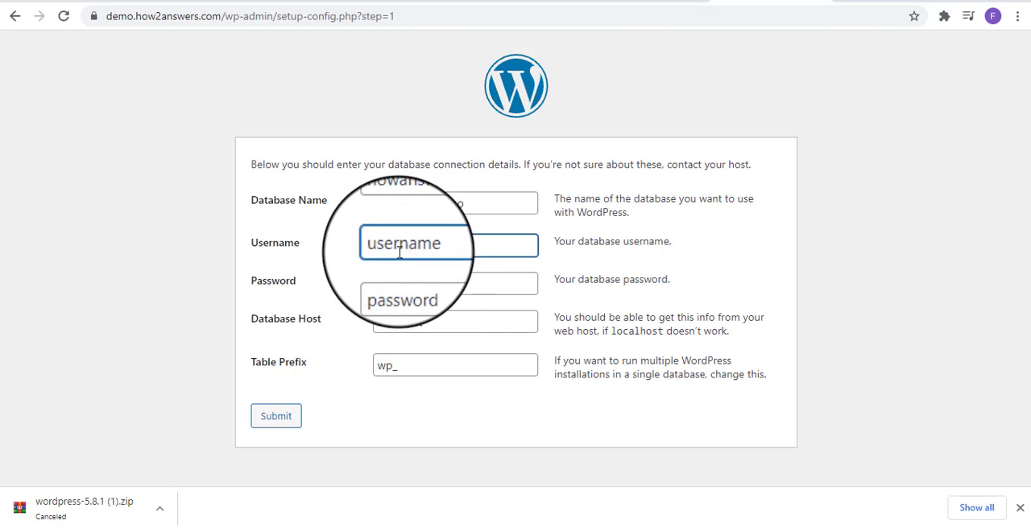
key("ctrl+v")
left_click(404, 245)
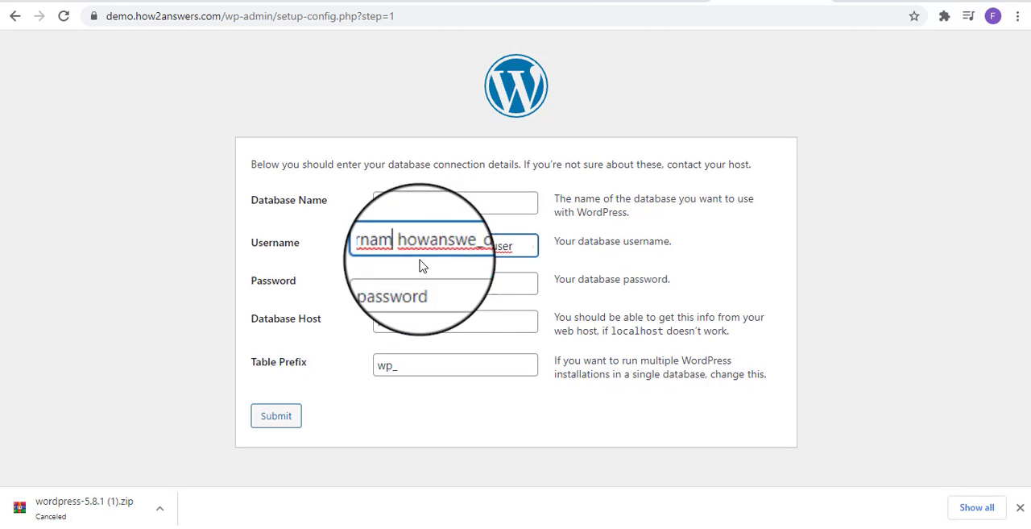
key("BackSpace")
key("BackSpace")
key("BackSpace")
key("BackSpace")
key("BackSpace")
key("BackSpace")
key("BackSpace")
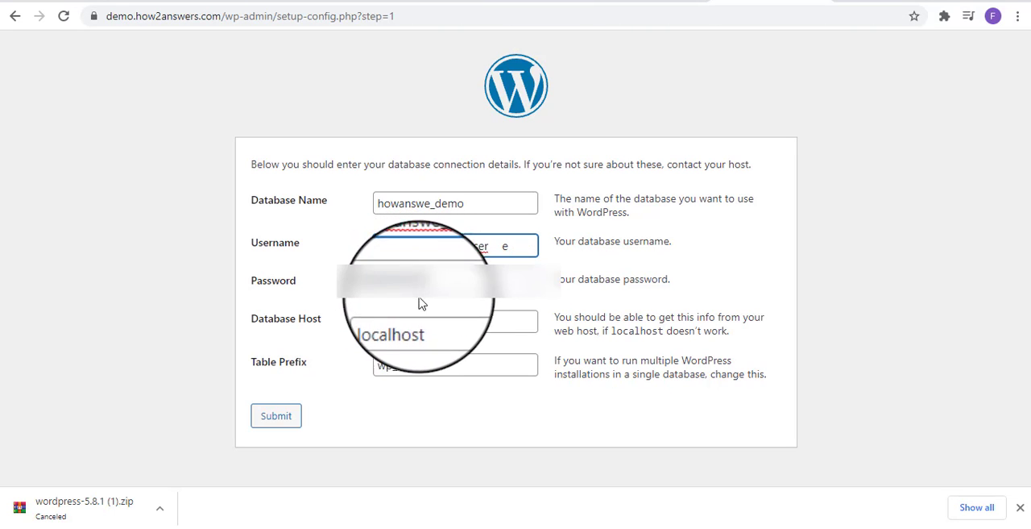
key("Delete")
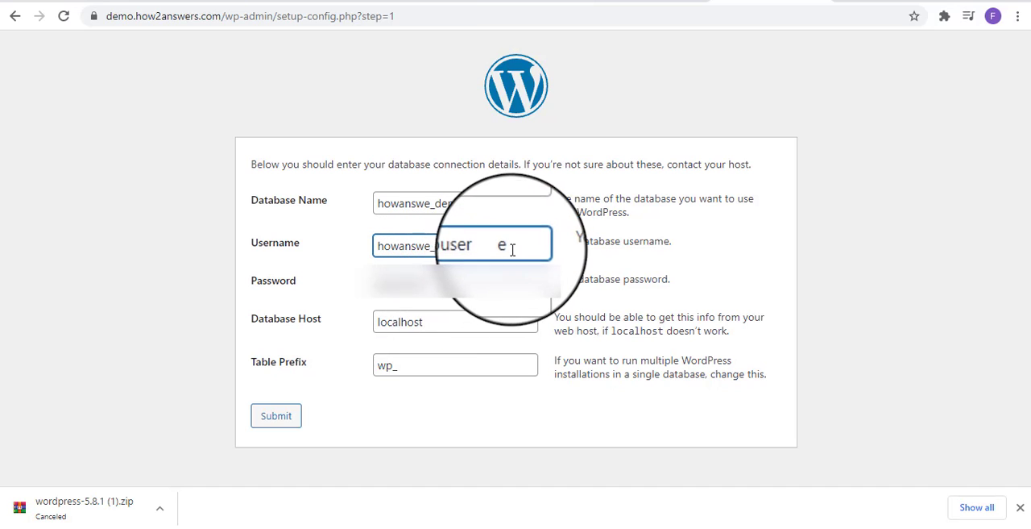
key("BackSpace")
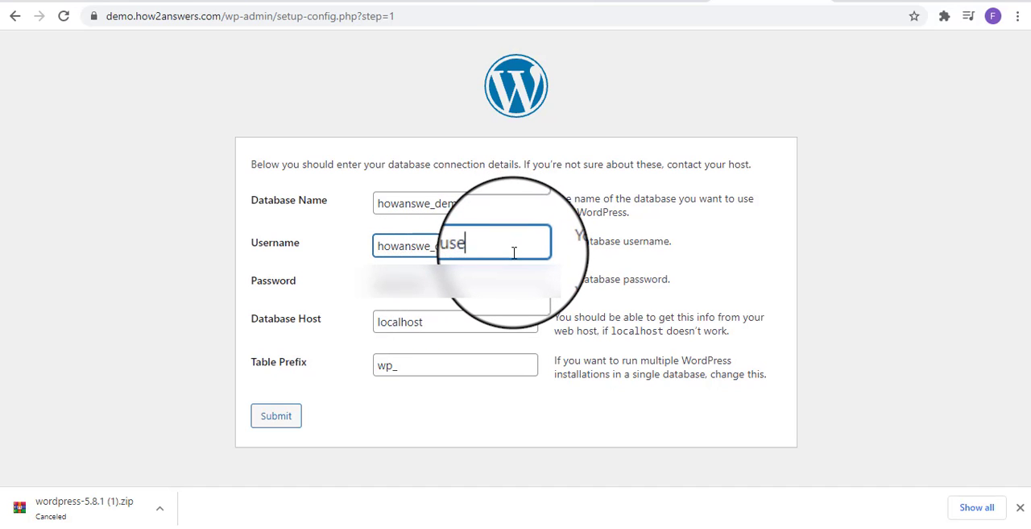
type("r")
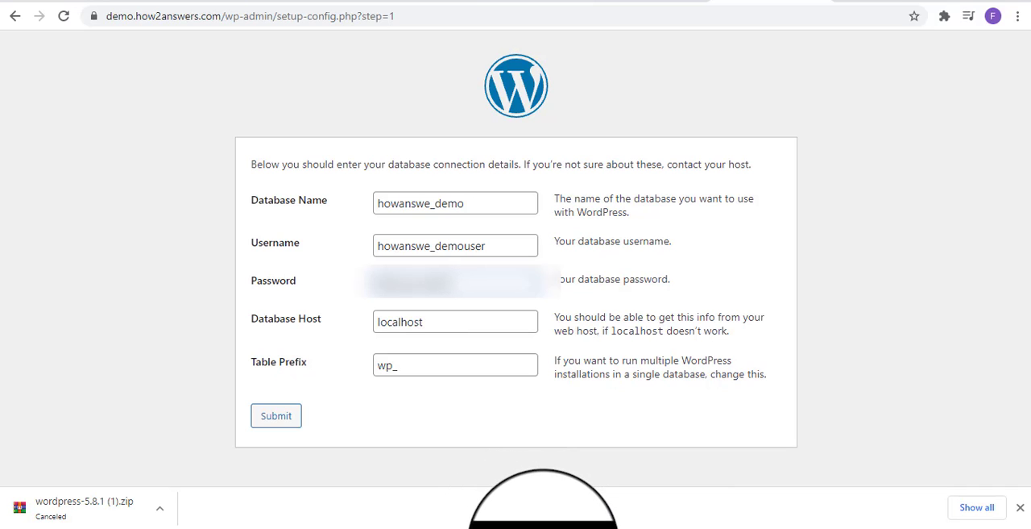
Submit the connection details with the database password filled in and run the WordPress installation
left_click(295, 425)
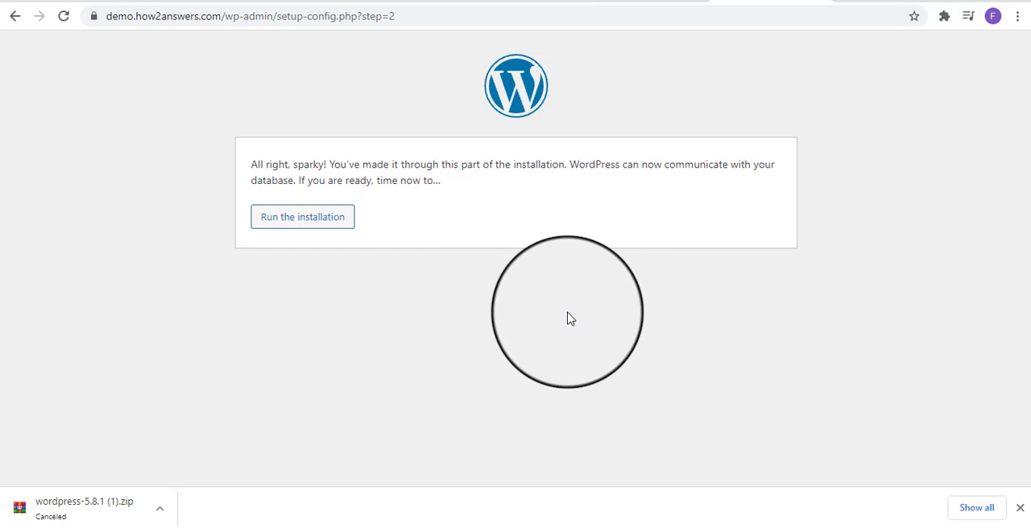
left_click(291, 220)
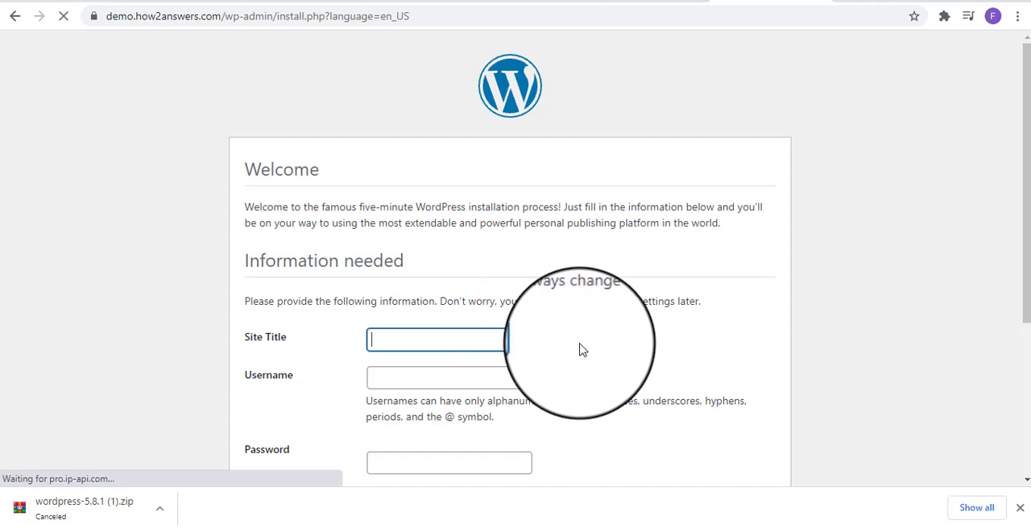
Set the site title to Demo Site and the administrator username to admin
scroll(582, 349, "down", 2)
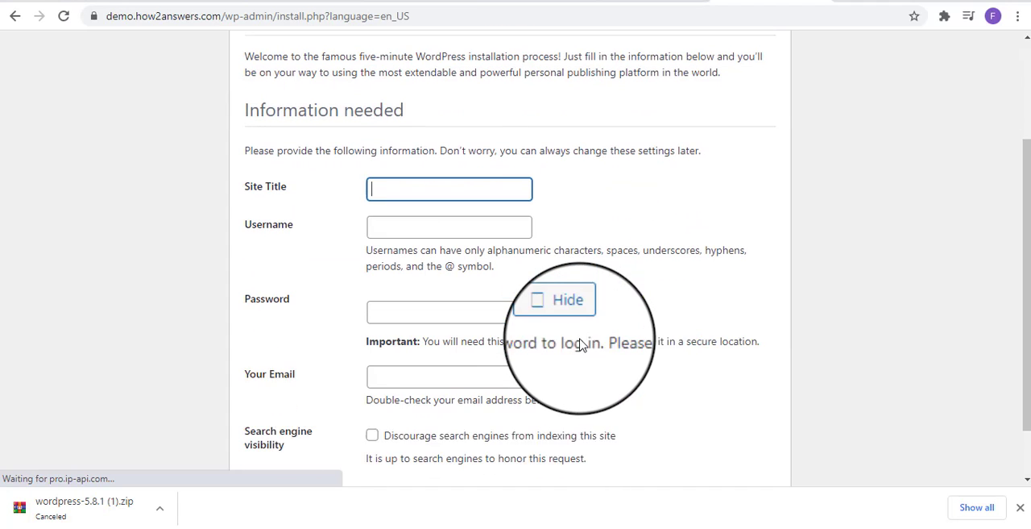
left_click(453, 192)
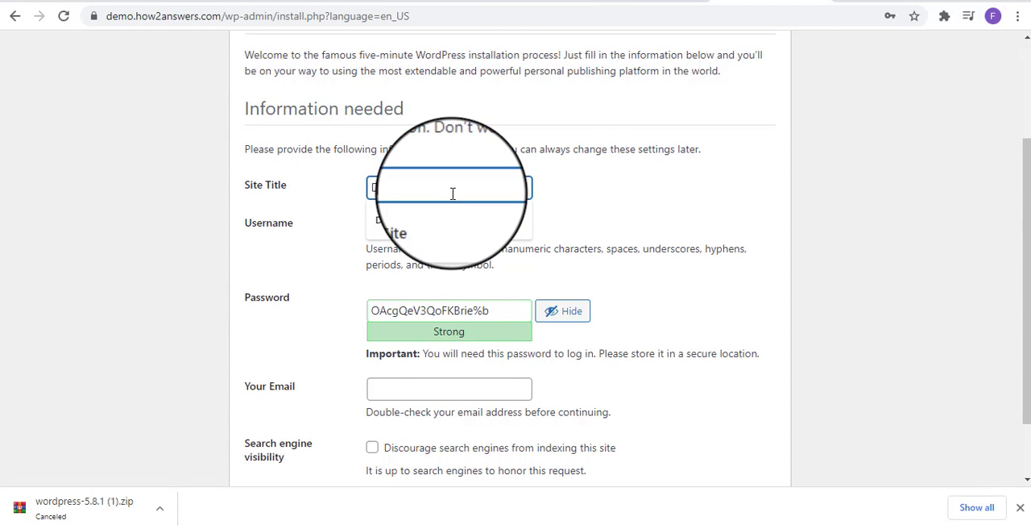
key("Down")
key("Return")
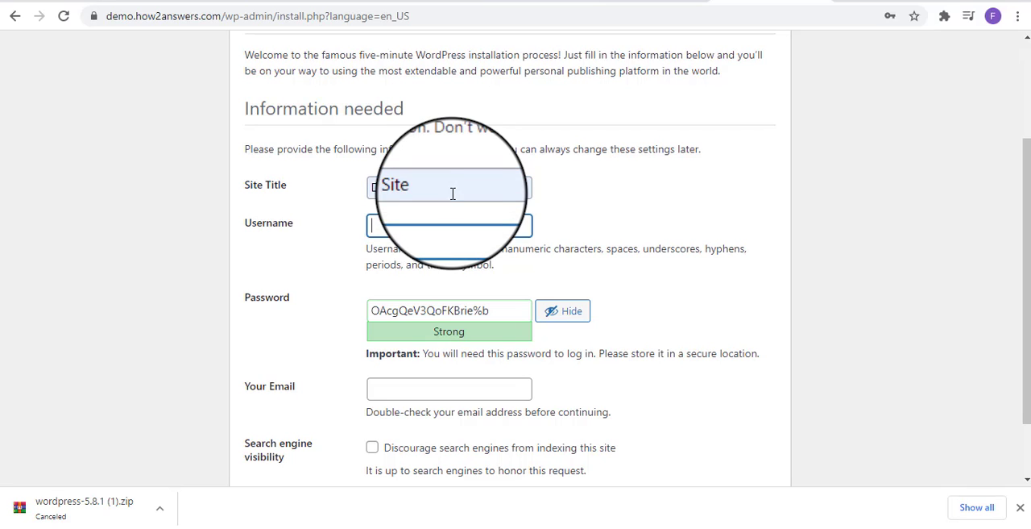
key("Tab")
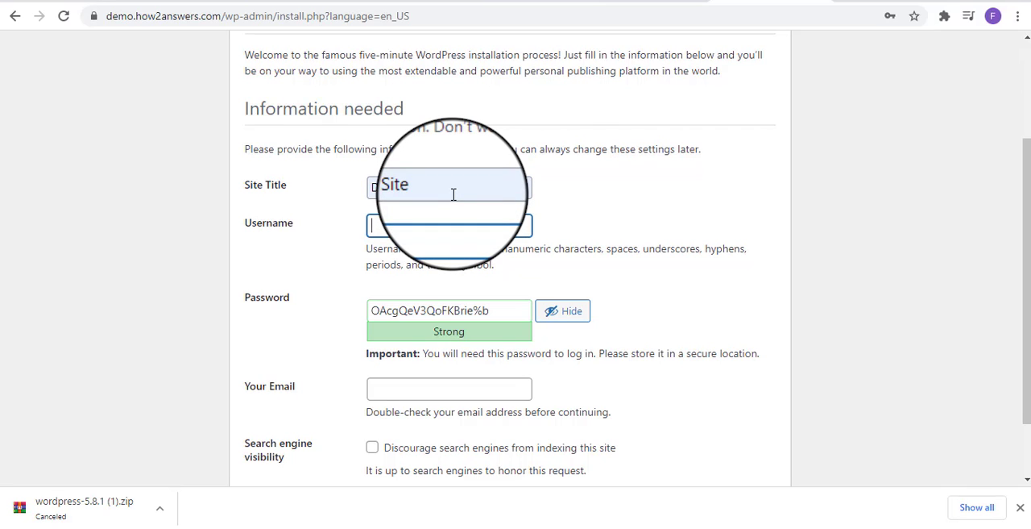
key("Tab")
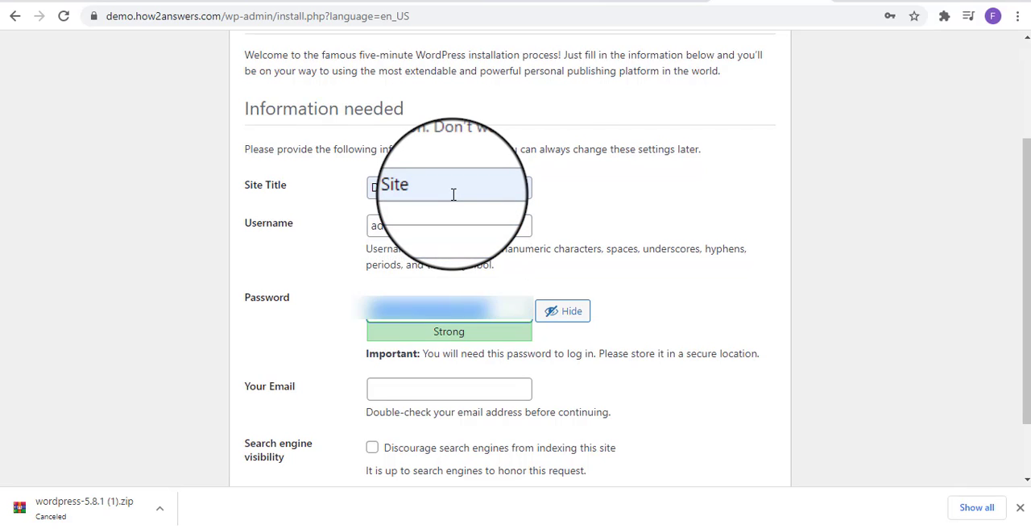
Enter and hide the administrator account password, and confirm the use of a weak password
type("**")
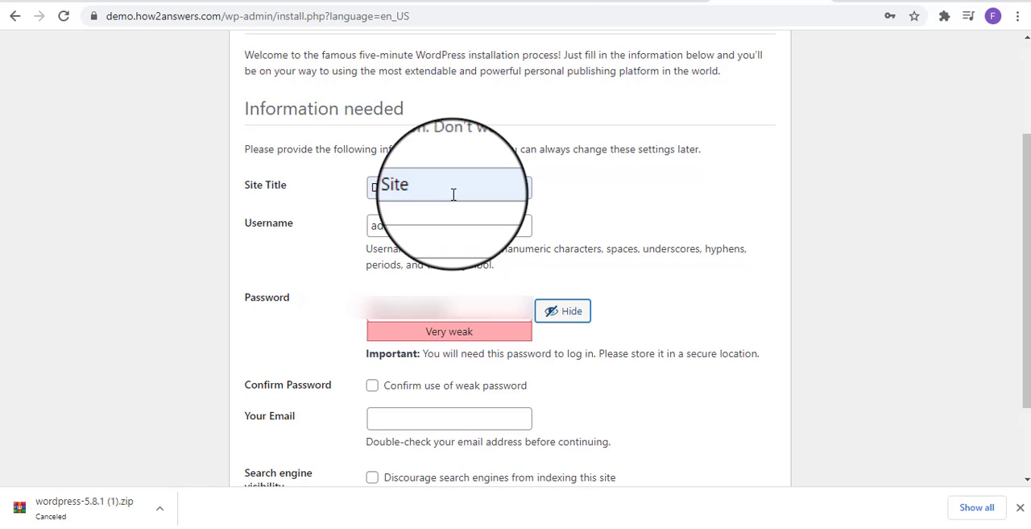
left_click(568, 318)
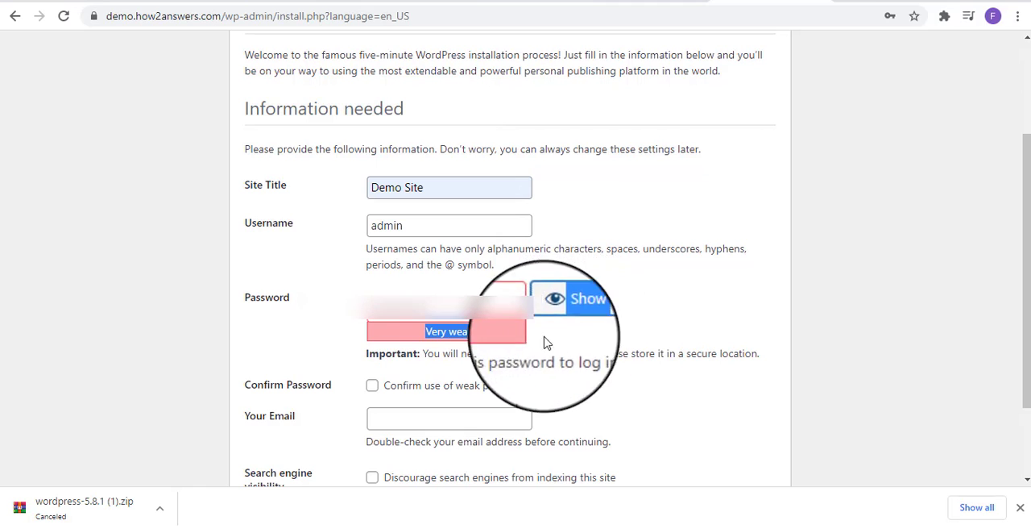
left_click(412, 422)
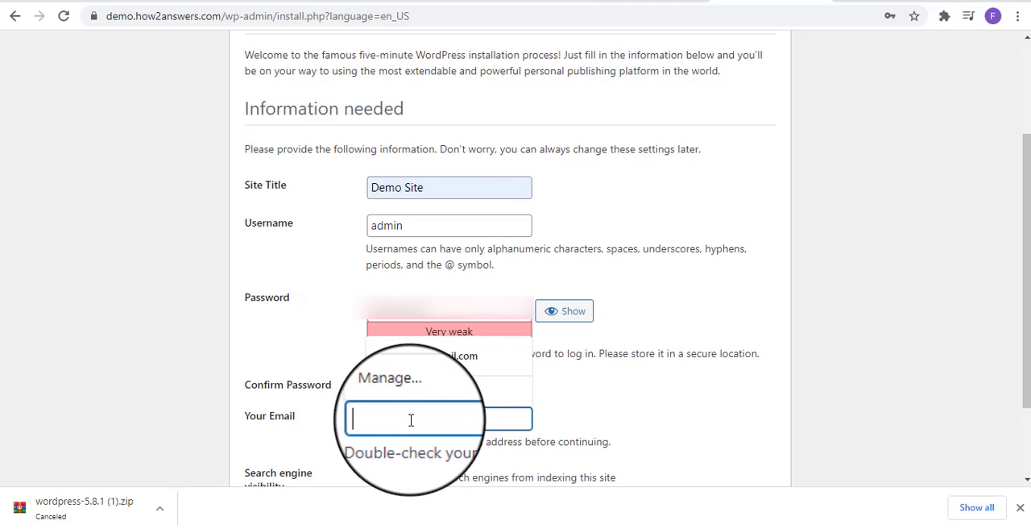
left_click(372, 387)
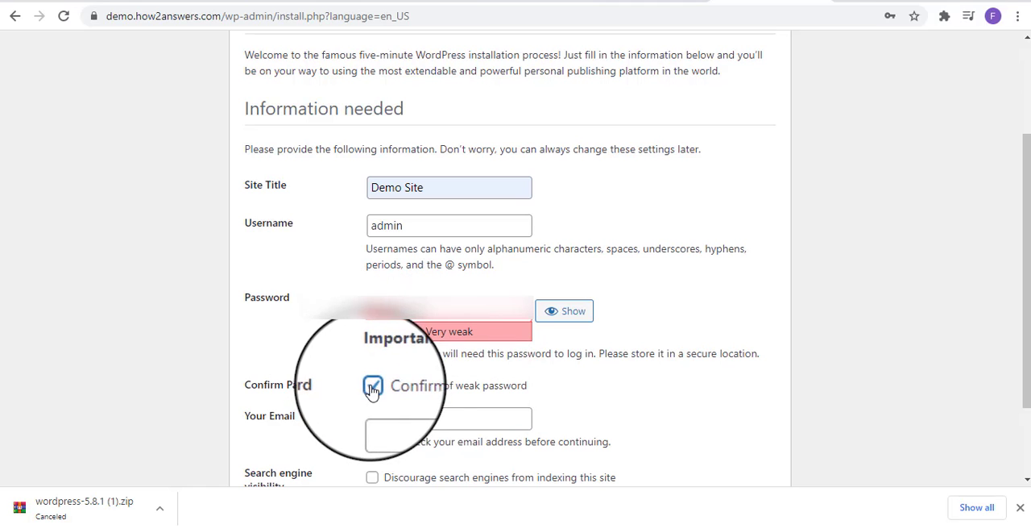
Fill in the administrator's email address and run the WordPress installation
left_click(393, 420)
type("faiza")
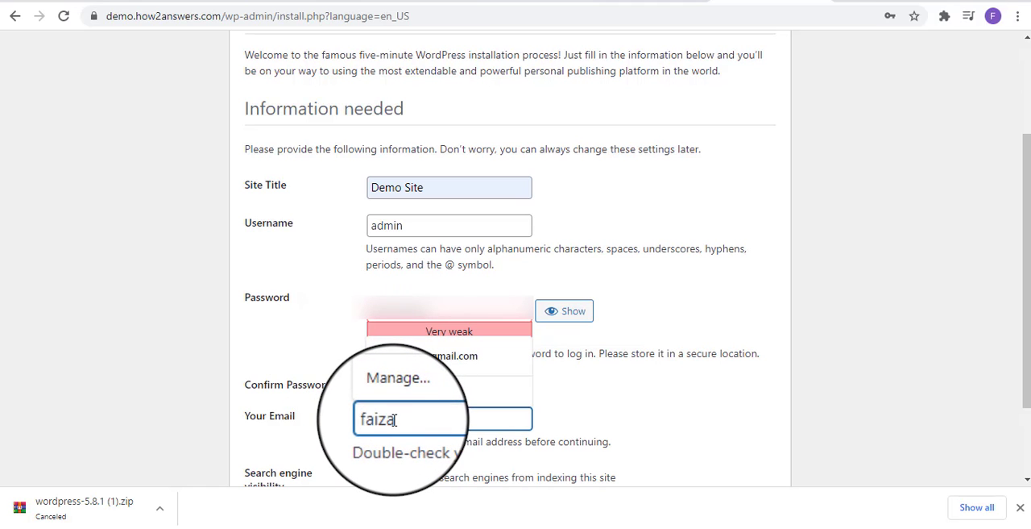
left_click(456, 355)
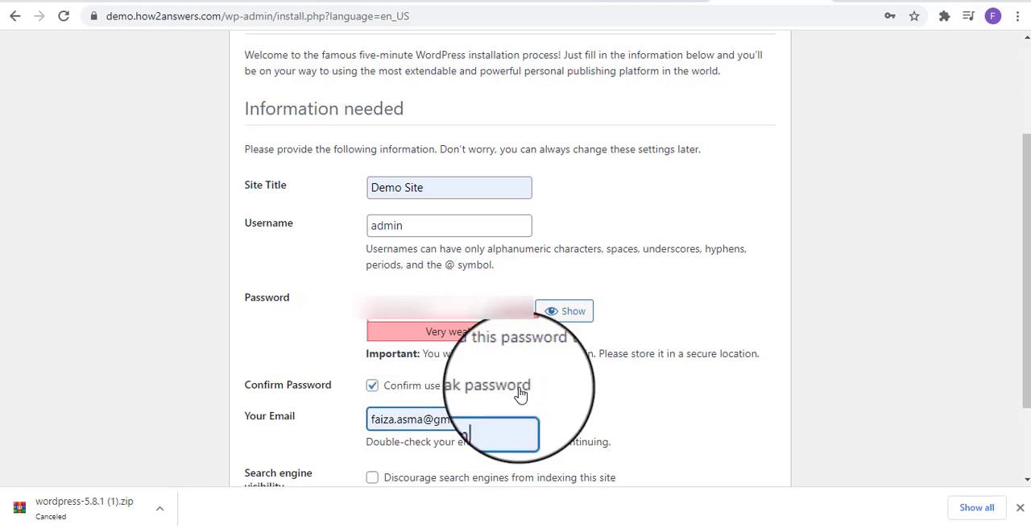
scroll(508, 362, "down", 3)
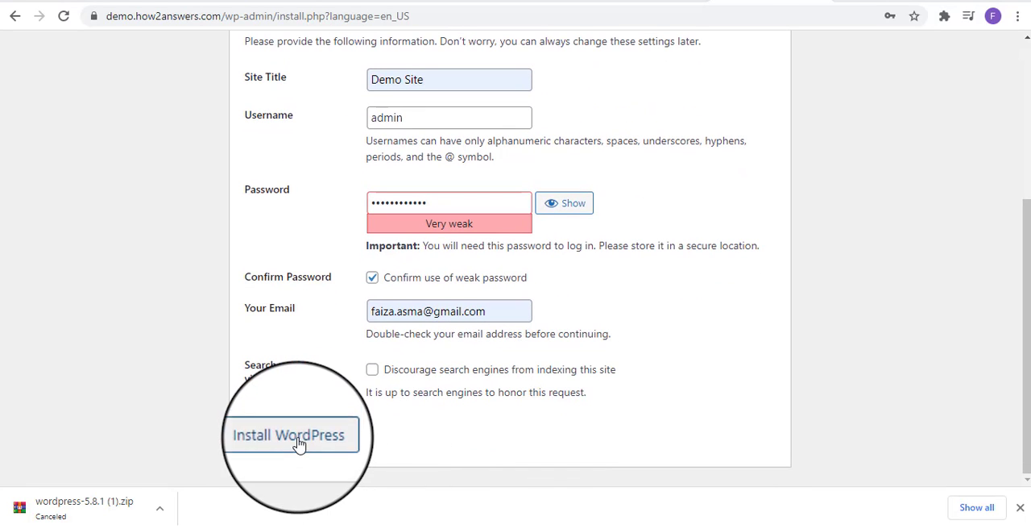
left_click(299, 443)
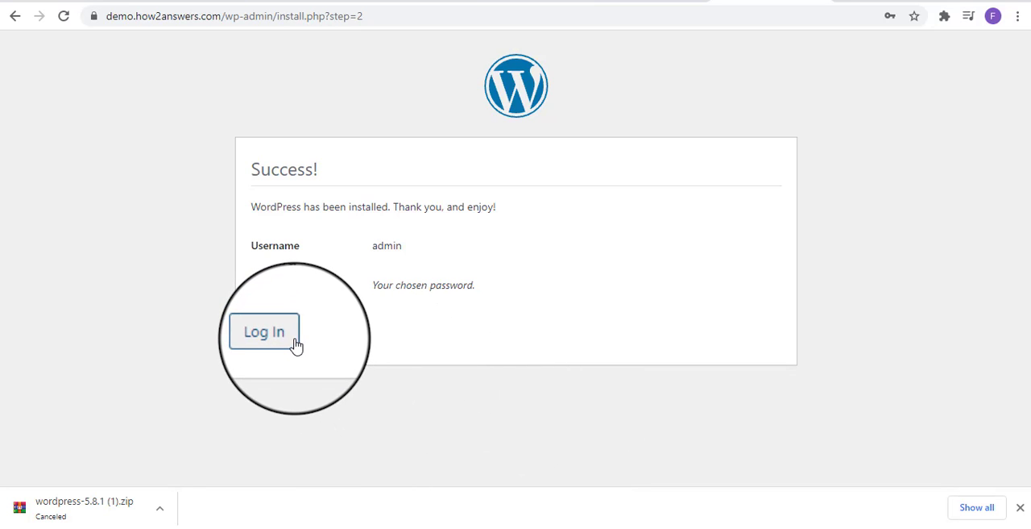
Proceed to the WordPress login page and try to log in as admin with the account password
left_click(266, 332)
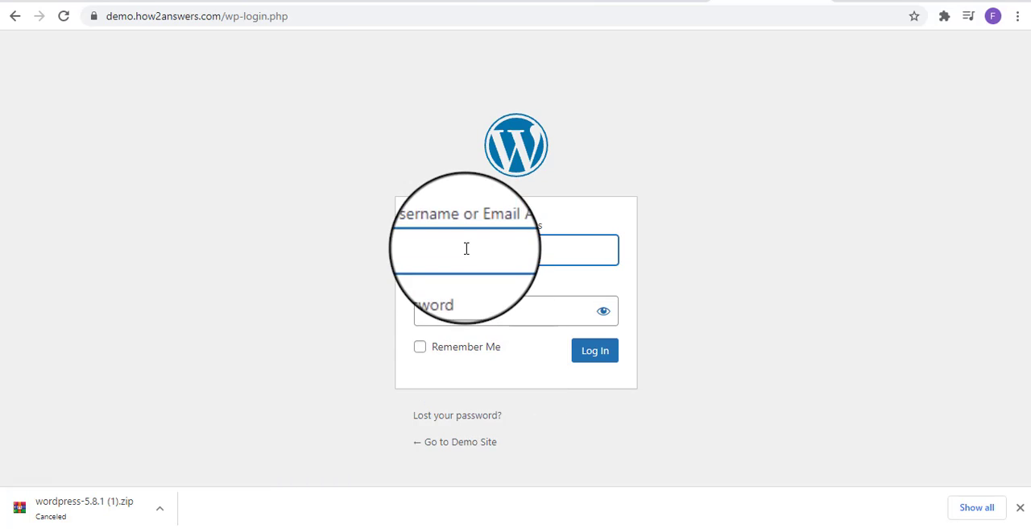
type("ad")
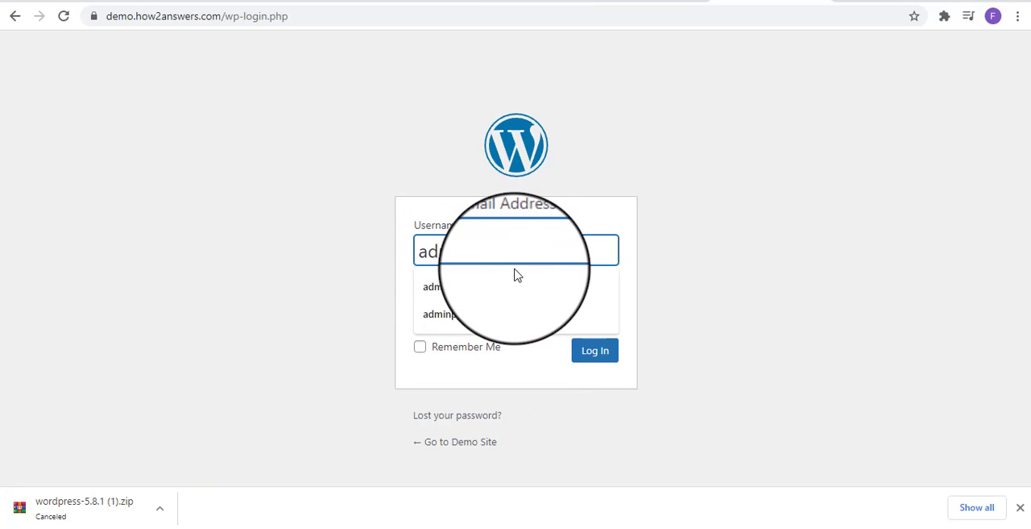
key("Tab")
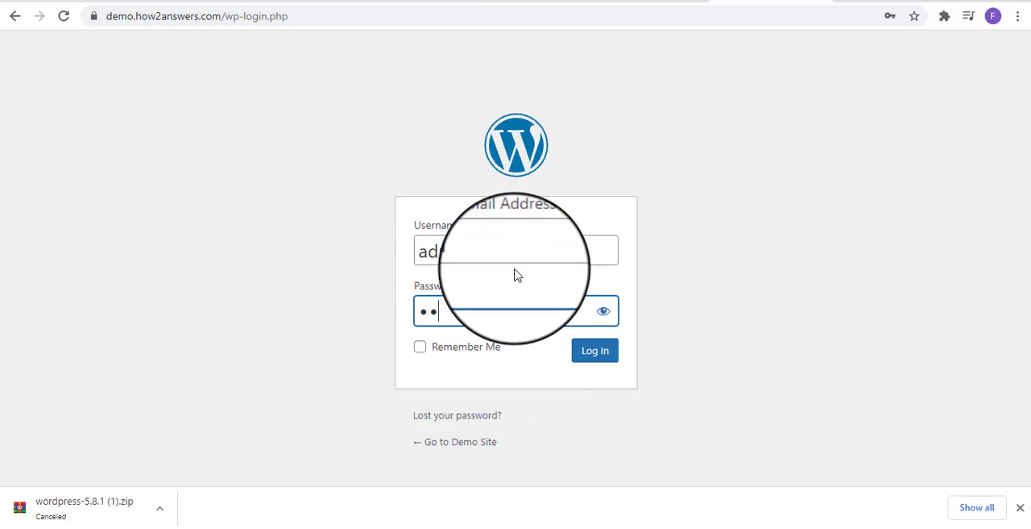
type("••••••••••••")
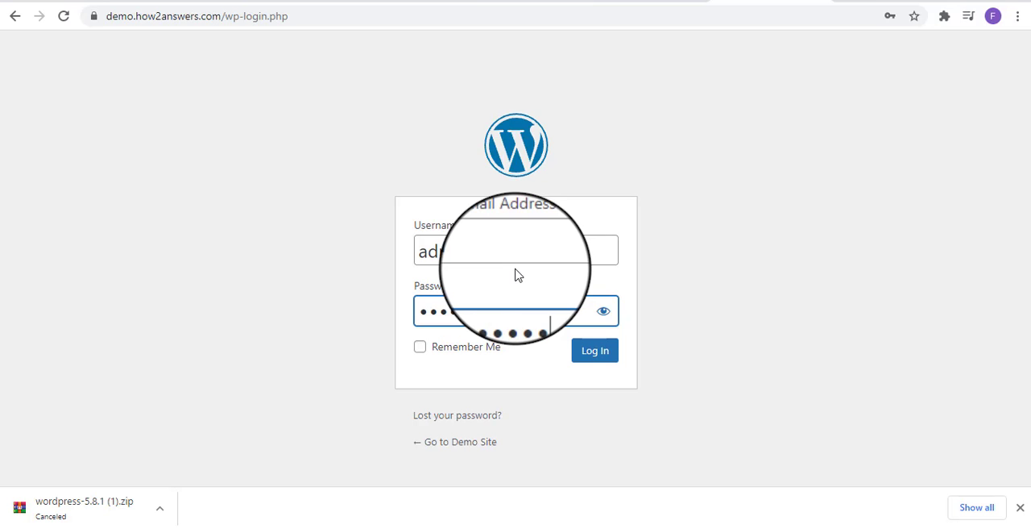
left_click(596, 360)
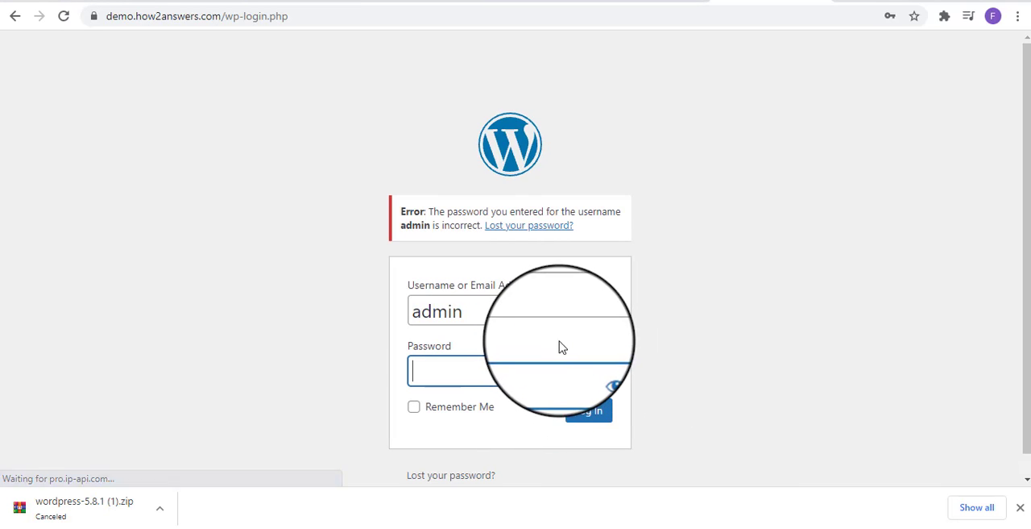
Re-enter the admin account password and log in to the WordPress dashboard
left_click(546, 374)
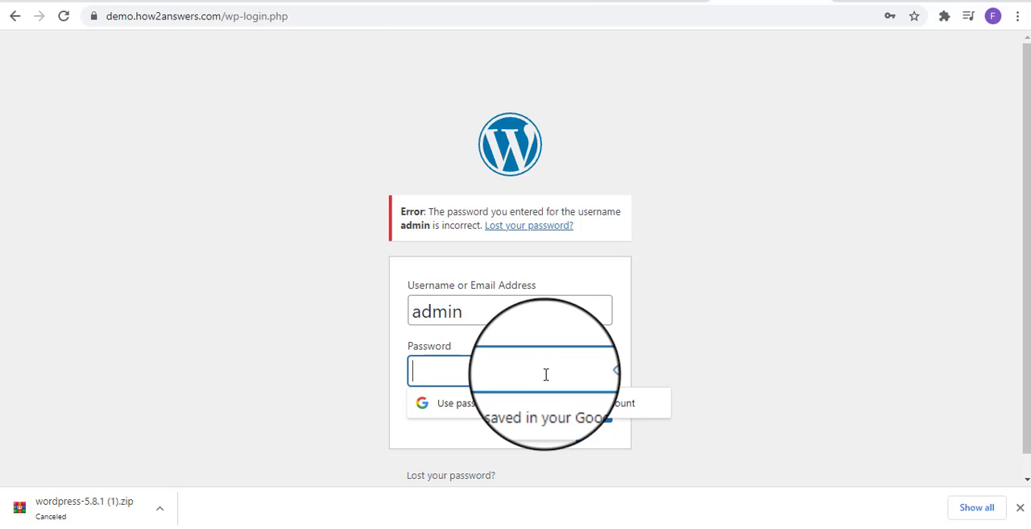
type("•")
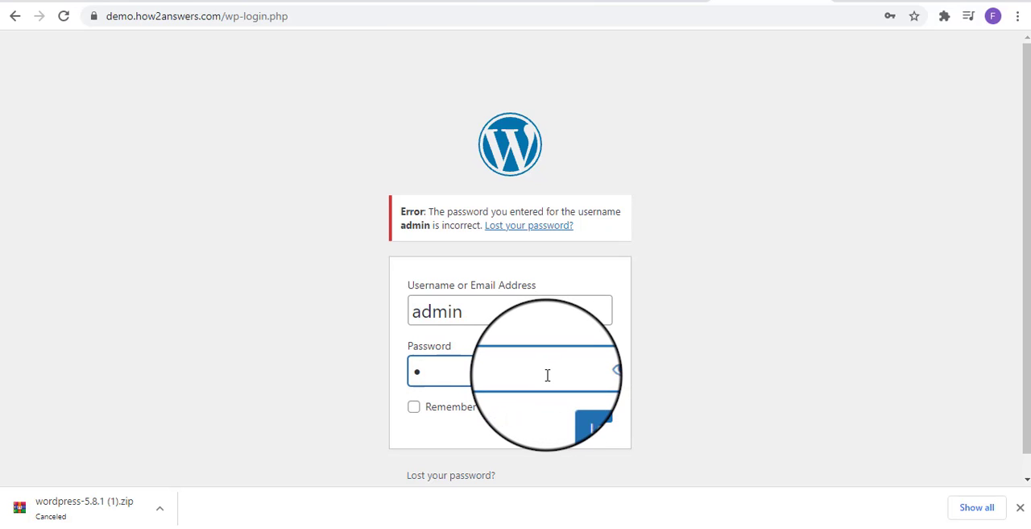
type("•••")
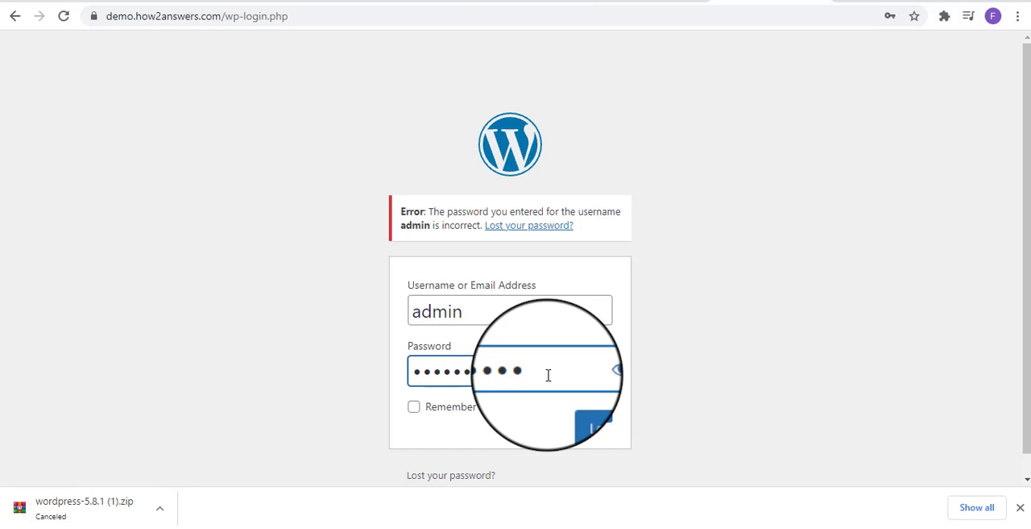
key("Return")
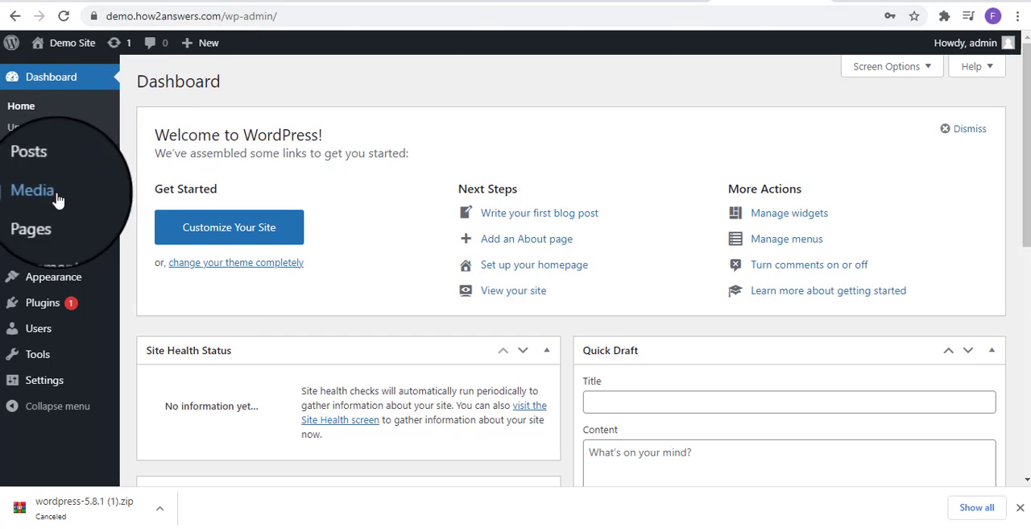
View the Posts list, and load the site's front page at demo.how2answers.com to examine it from header to footer
left_click(37, 165)
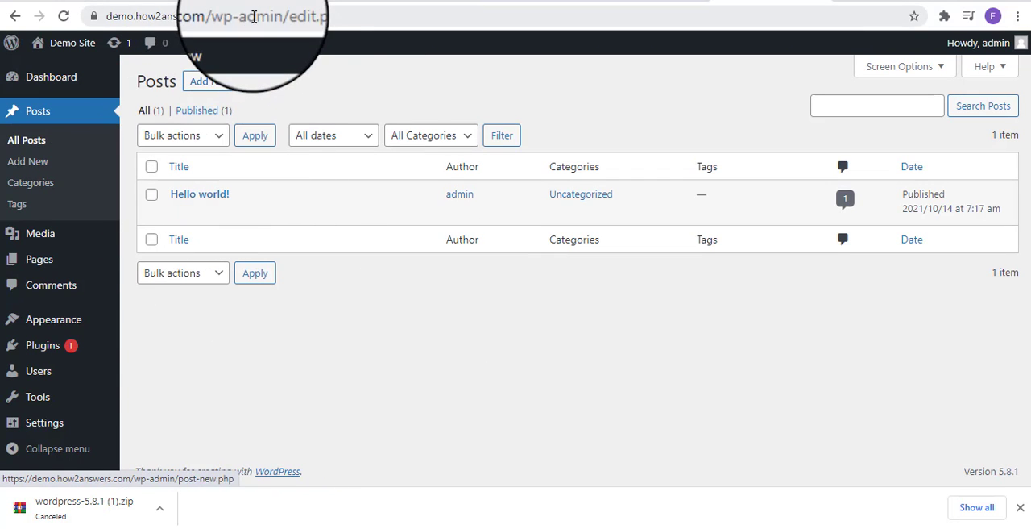
left_click_drag(228, 16, 357, 28)
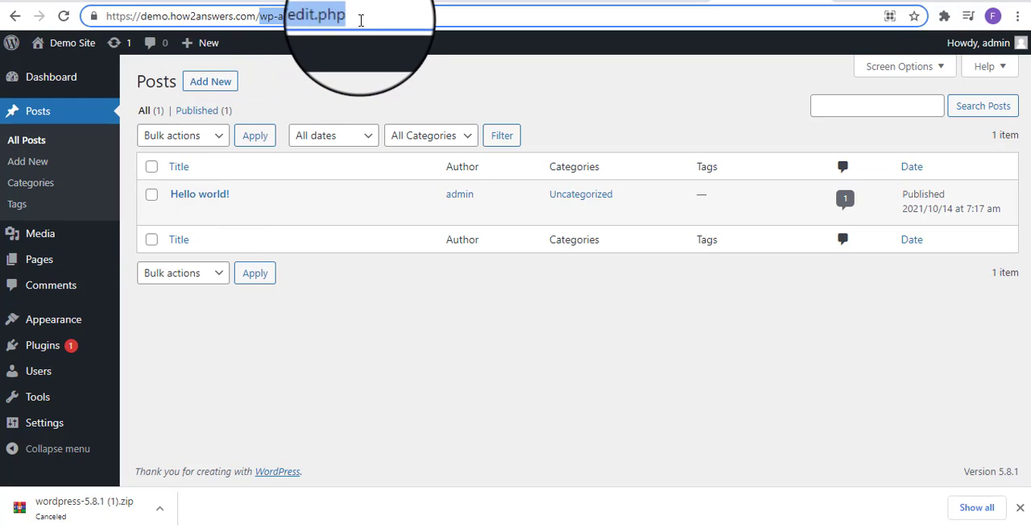
key("BackSpace")
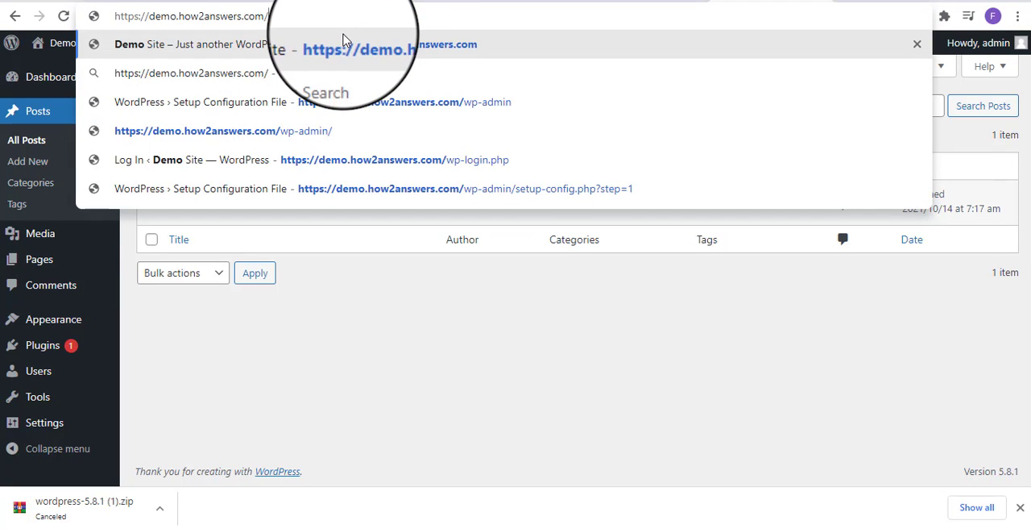
key("Return")
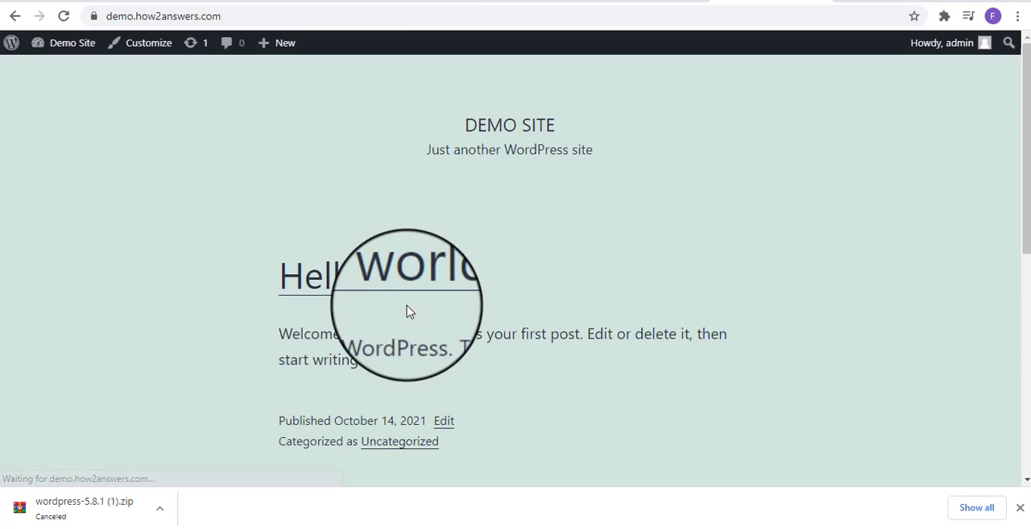
scroll(424, 271, "down", 6)
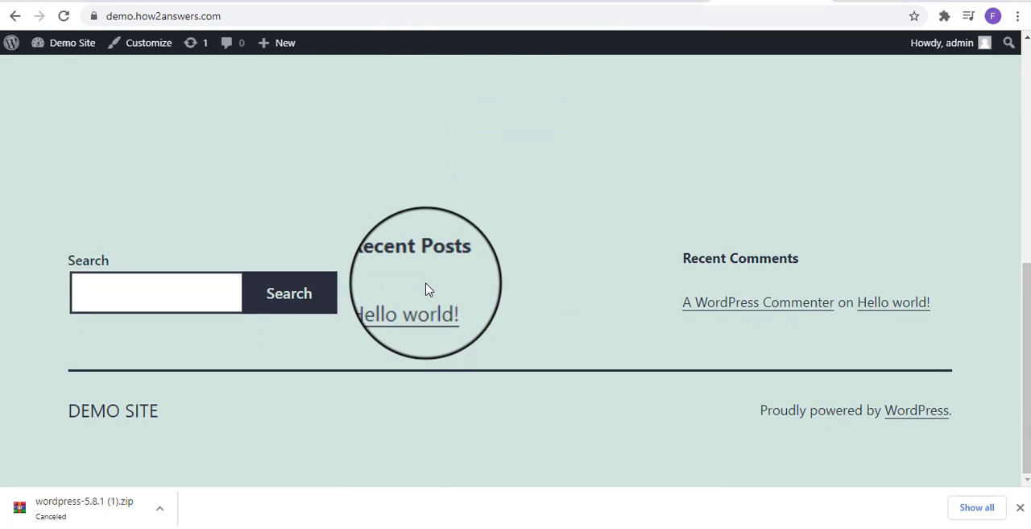
scroll(424, 290, "up", 8)
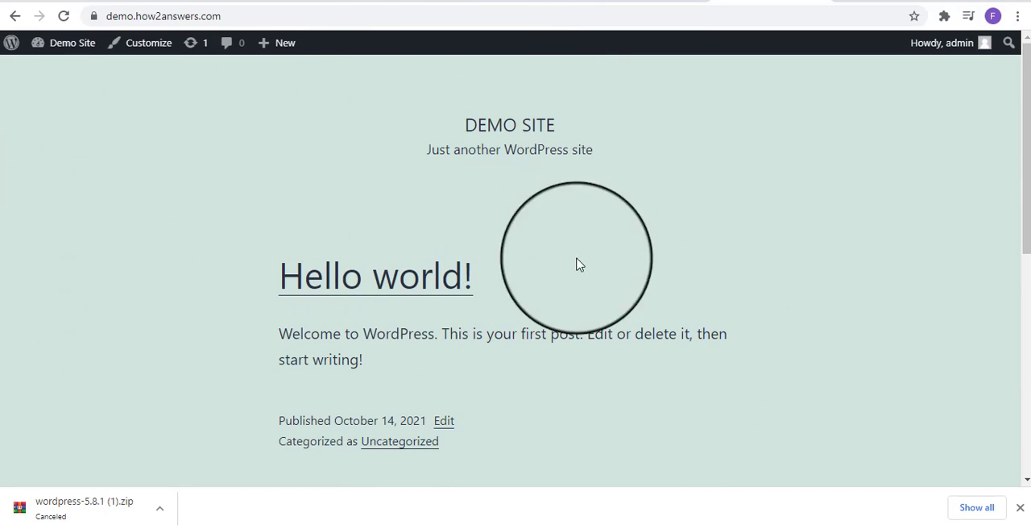
scroll(543, 385, "down", 5)
scroll(544, 385, "down", 2)
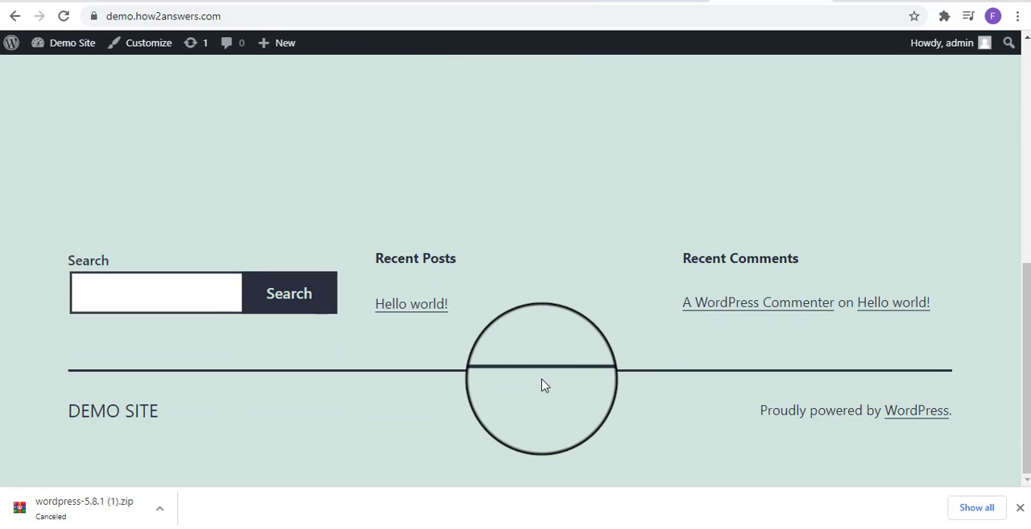
scroll(544, 383, "up", 8)
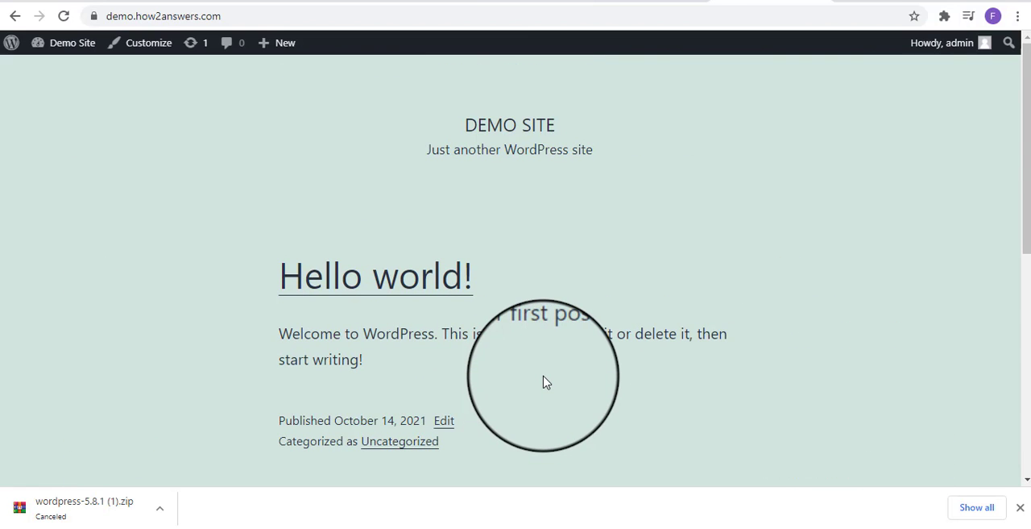